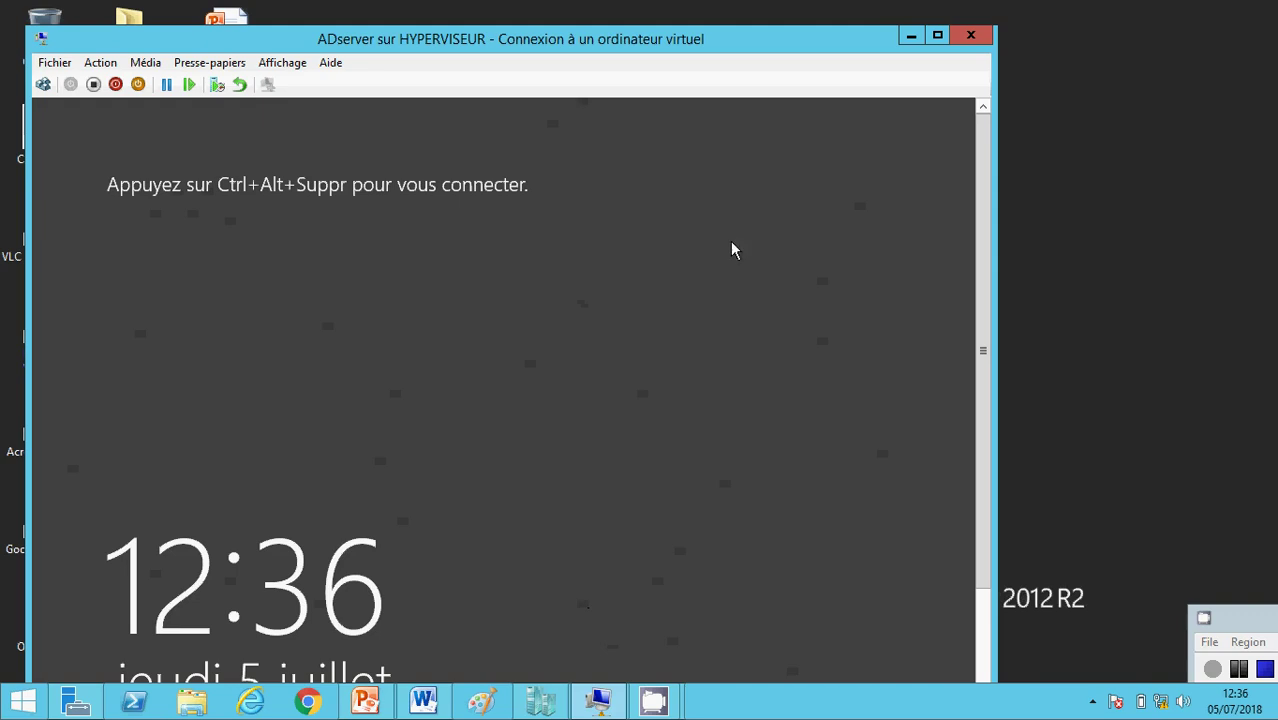
pyautogui.click(910, 37)
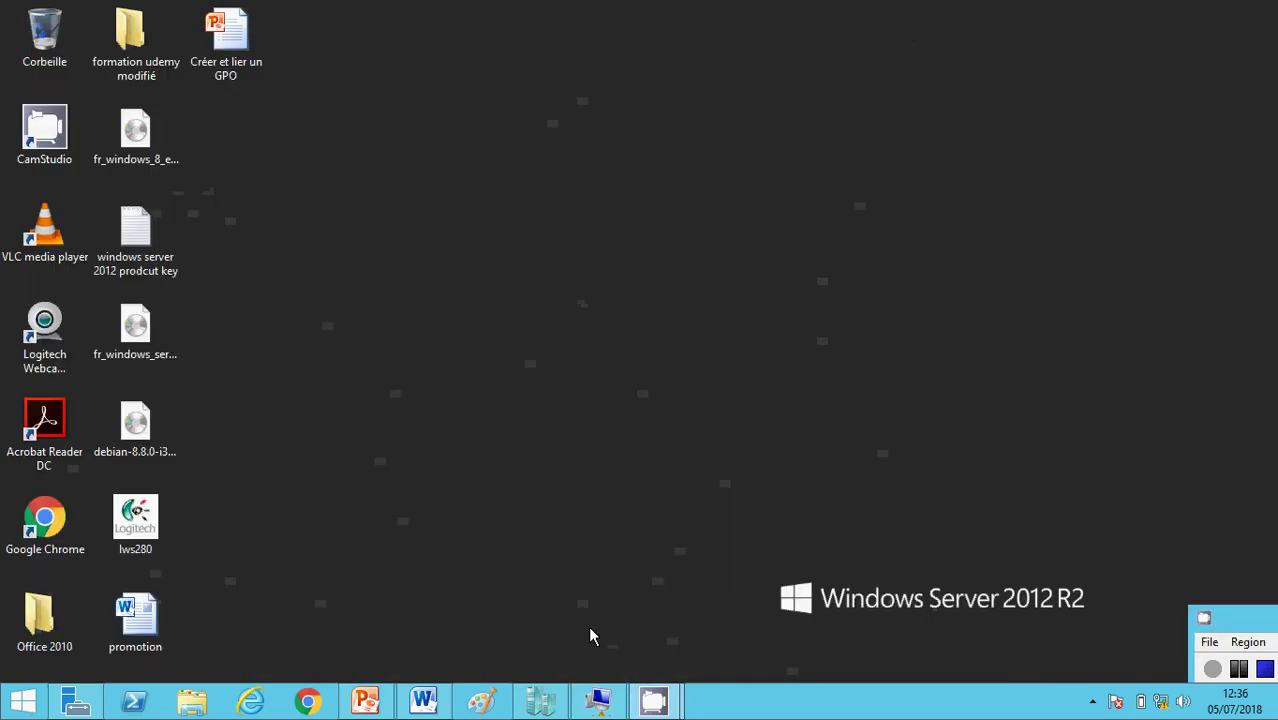
pyautogui.moveTo(600, 709)
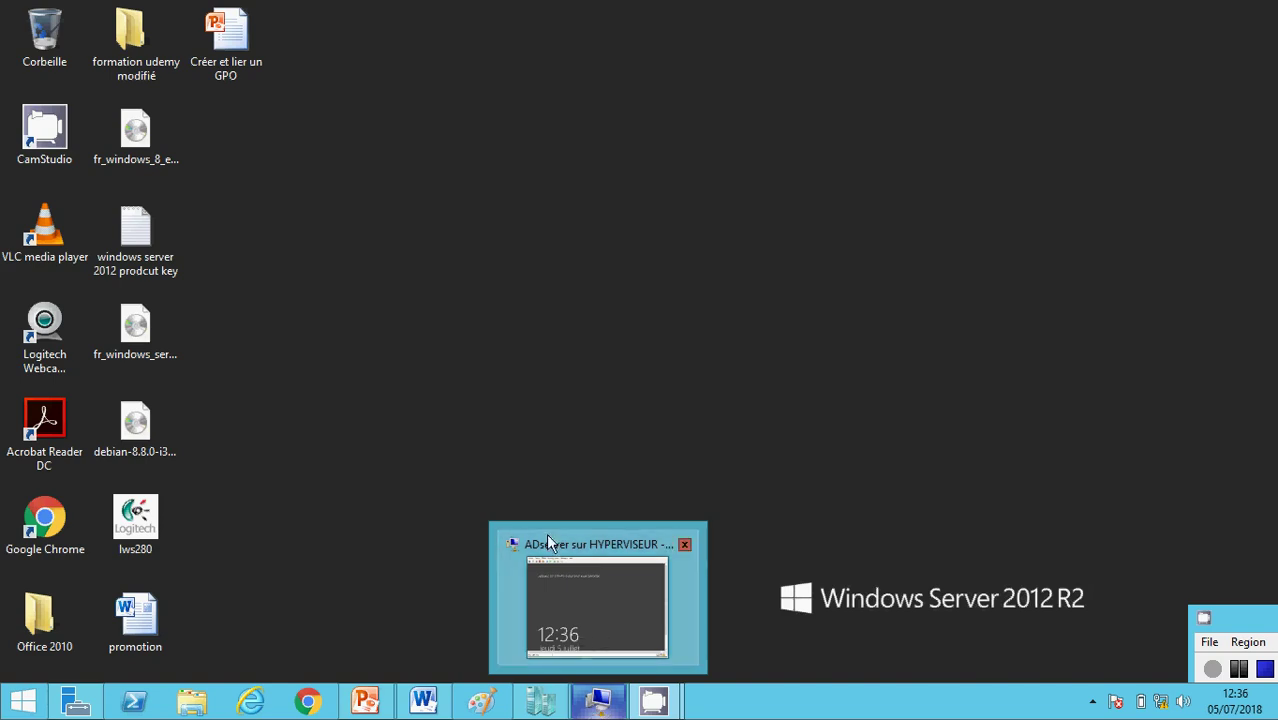
pyautogui.click(599, 597)
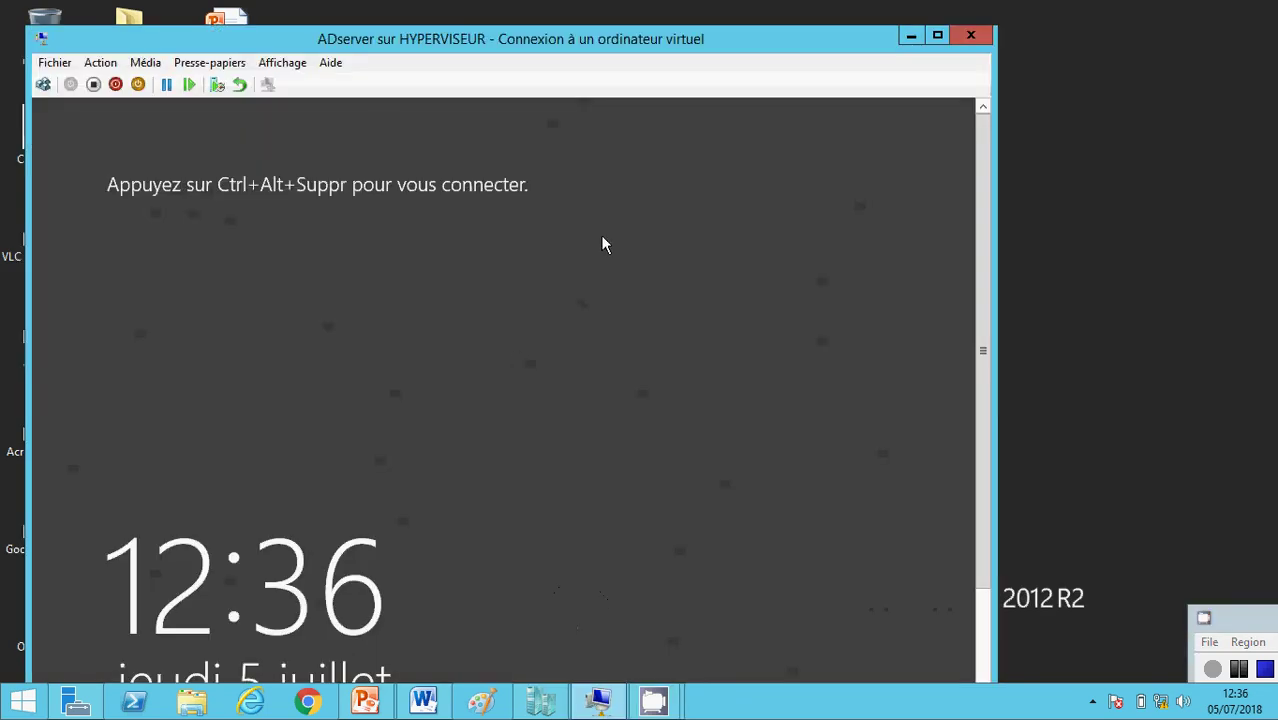
# Step: Sign in to the ADserver virtual machine as ECOLEIT\Administrateur with the account password
pyautogui.click(43, 84)
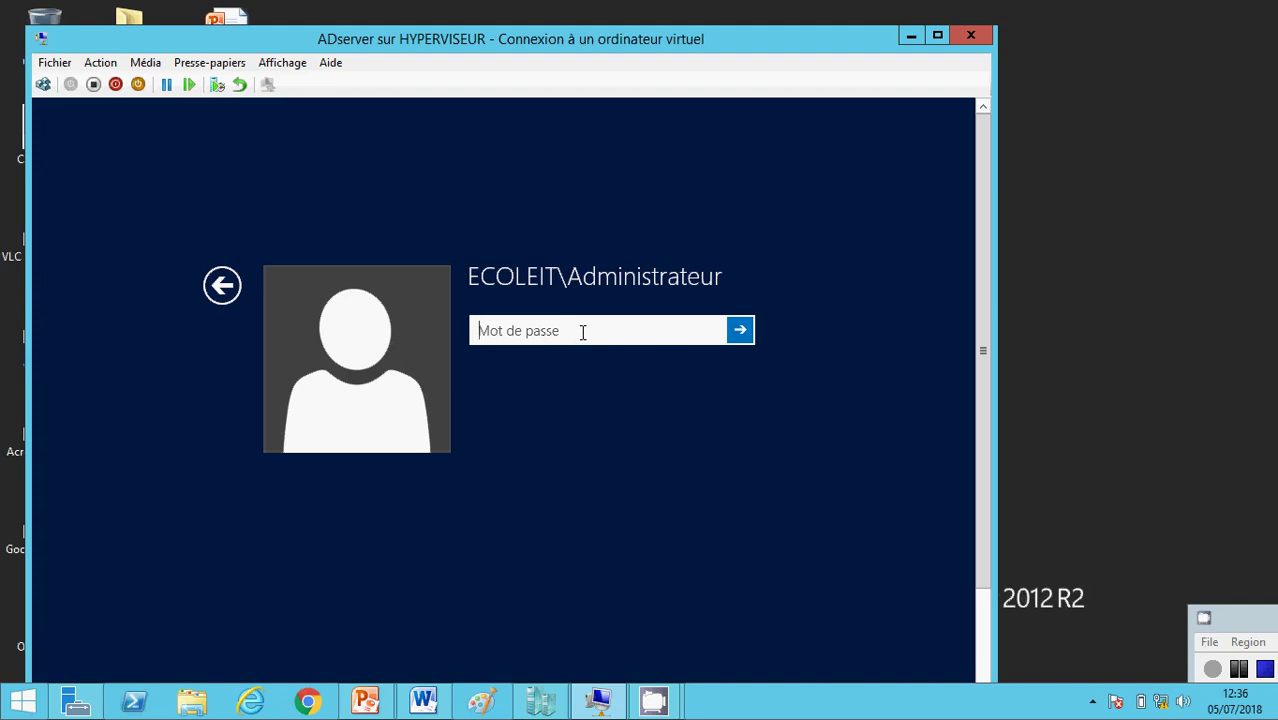
pyautogui.write('••••••')
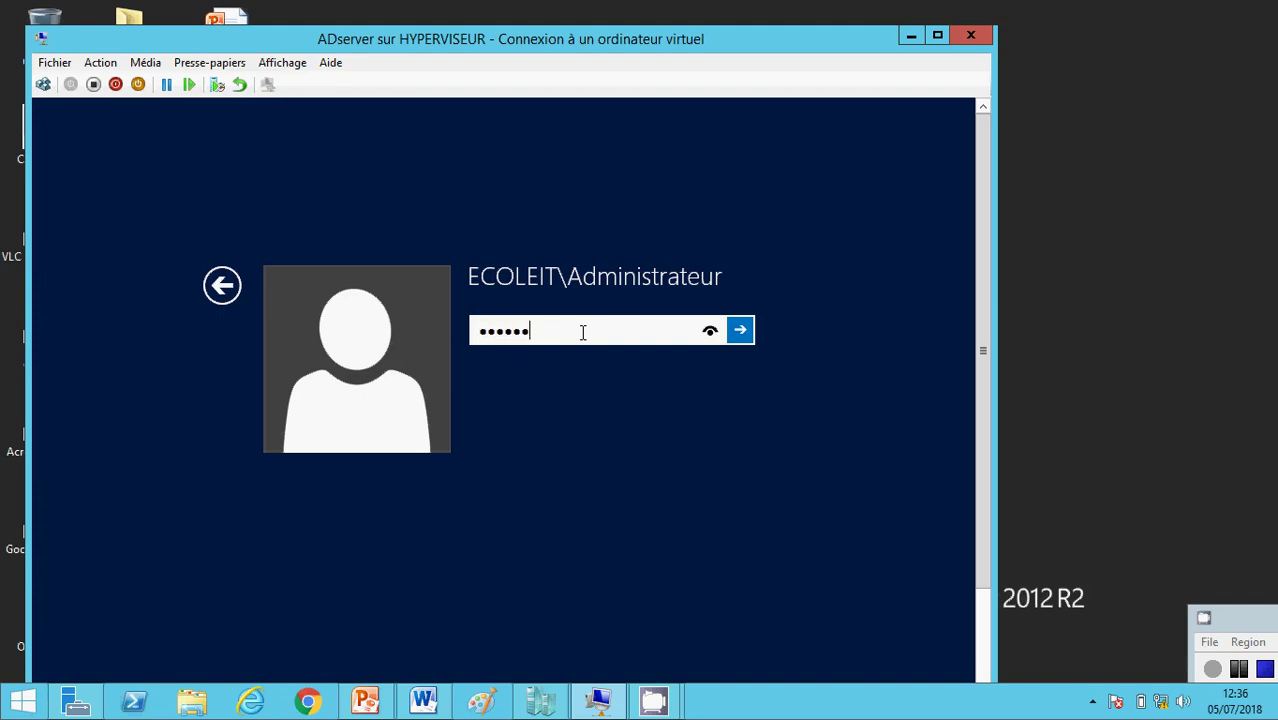
pyautogui.write('•••')
pyautogui.press('Return')
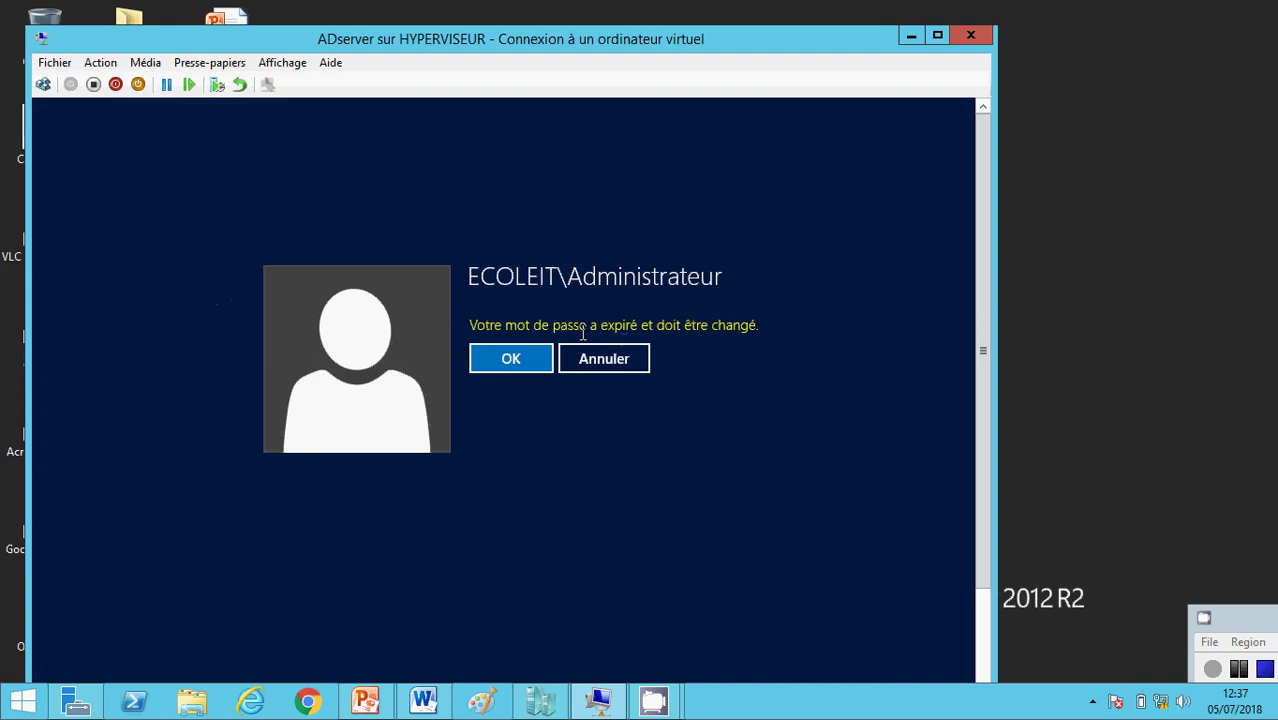
# Step: Replace the expired administrator password by entering and confirming a new password, and continue to the desktop
pyautogui.click(525, 364)
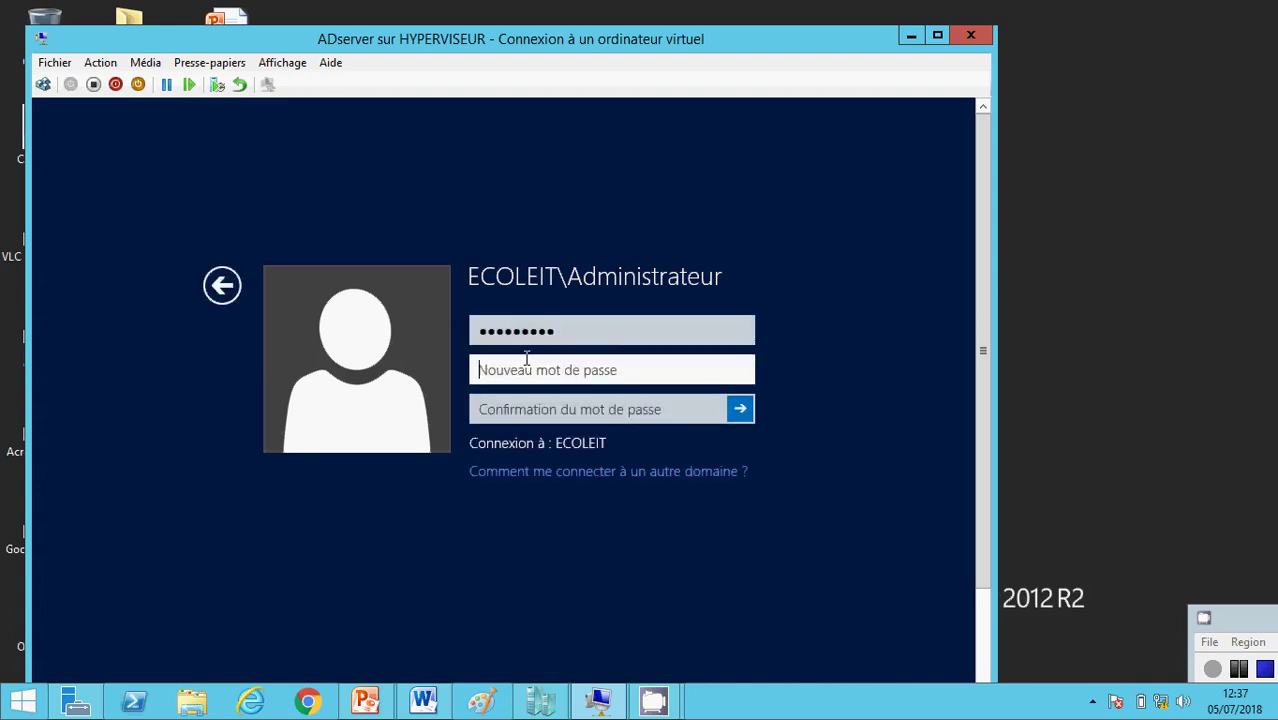
pyautogui.write('•••••••••••')
pyautogui.click(515, 405)
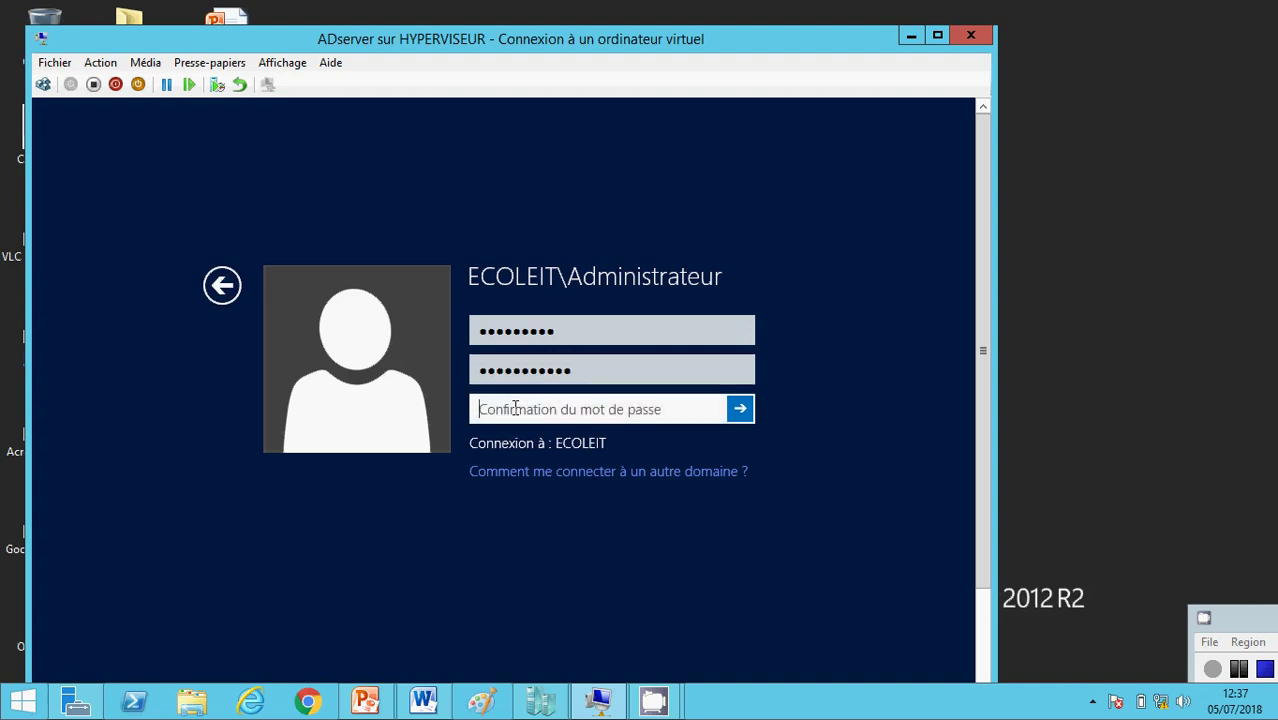
pyautogui.write('•••••••')
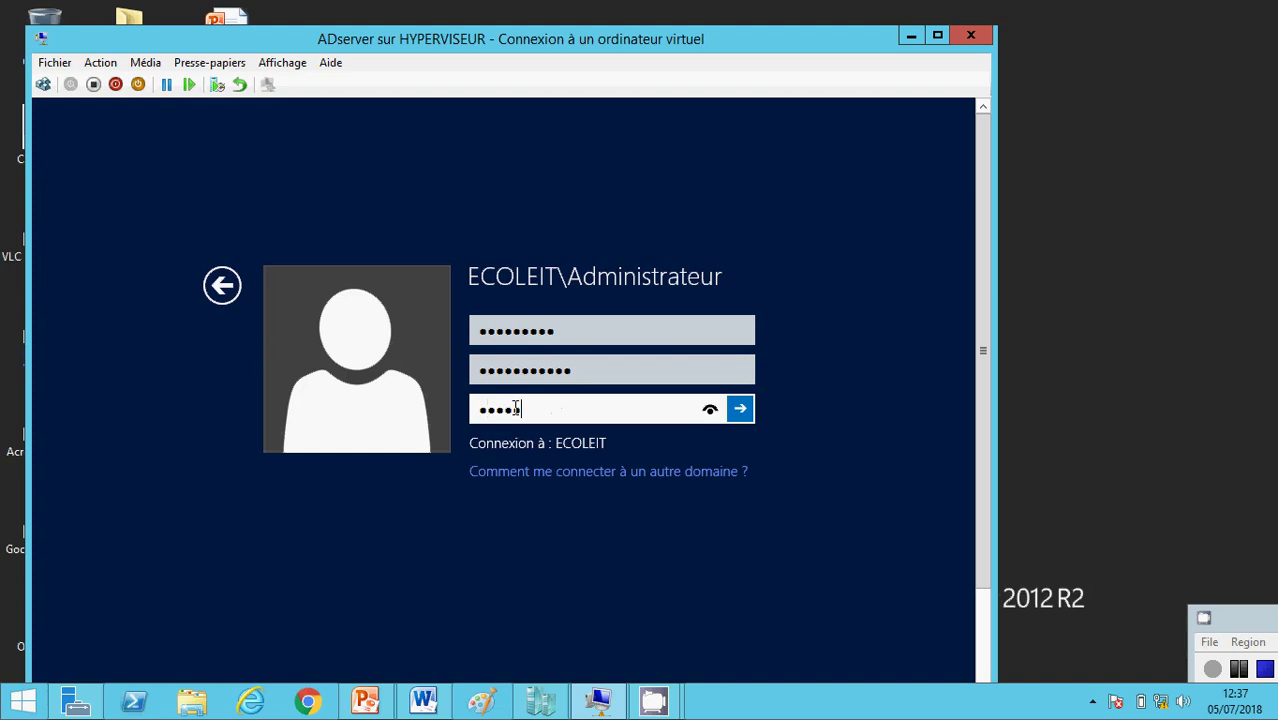
pyautogui.write('••••')
pyautogui.press('Return')
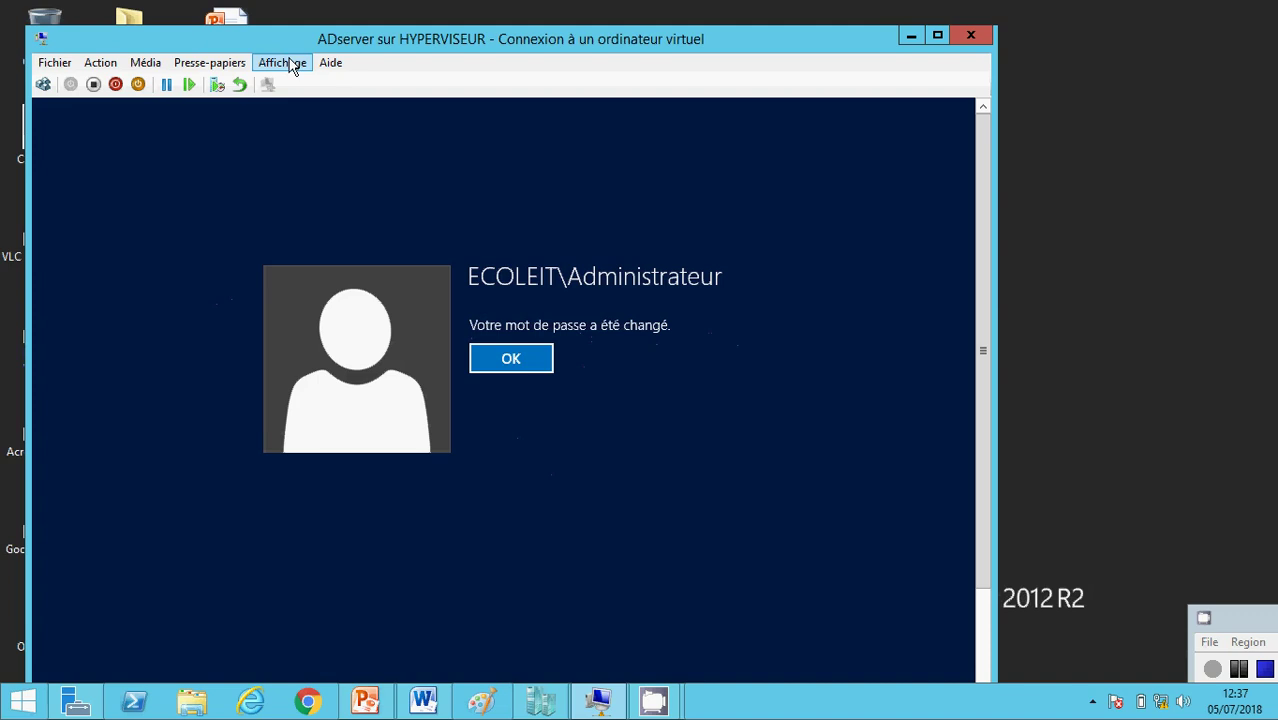
pyautogui.click(540, 358)
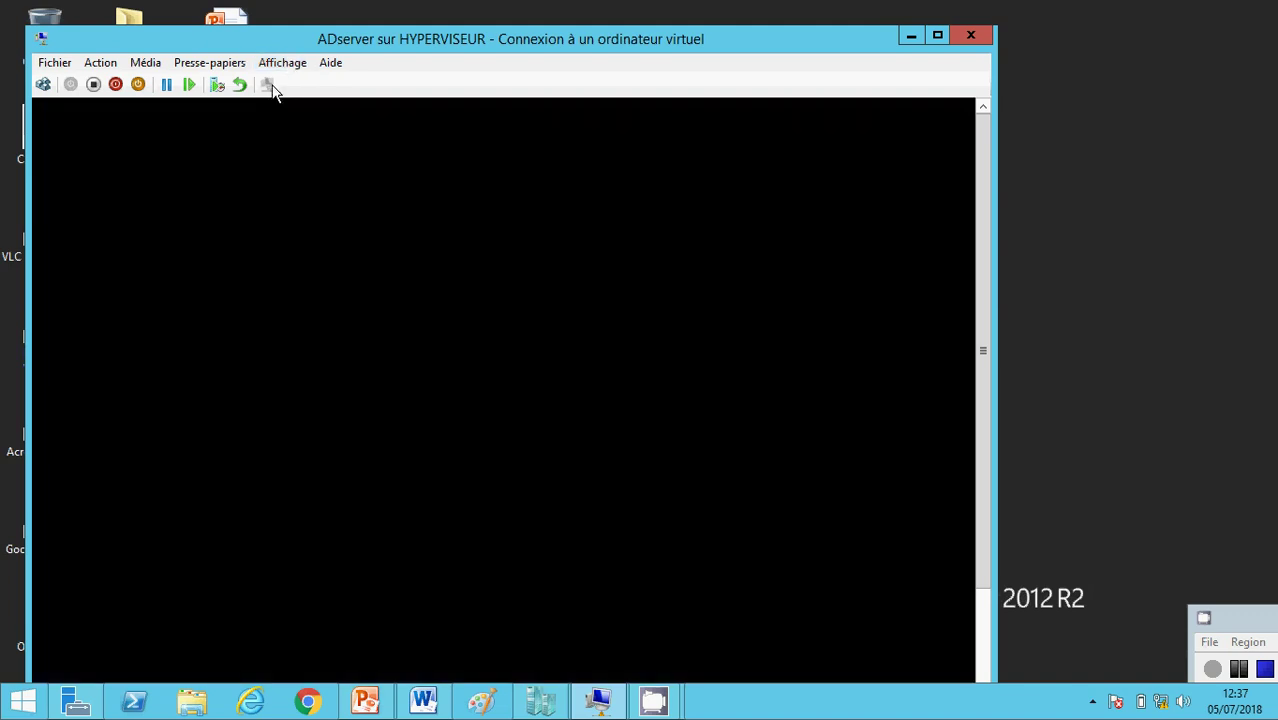
# Step: Switch the ADserver session to full screen and bring up the Gestion des stratégies de groupe console from Server Manager
pyautogui.click(279, 60)
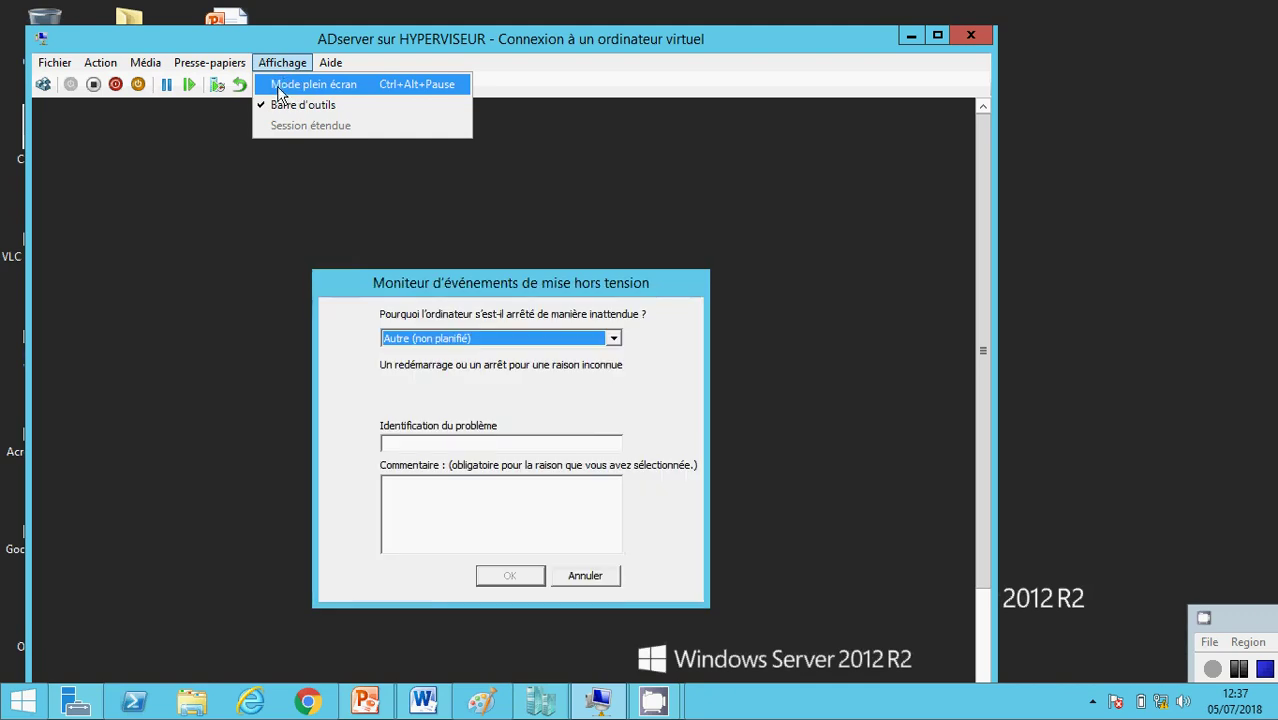
pyautogui.click(279, 86)
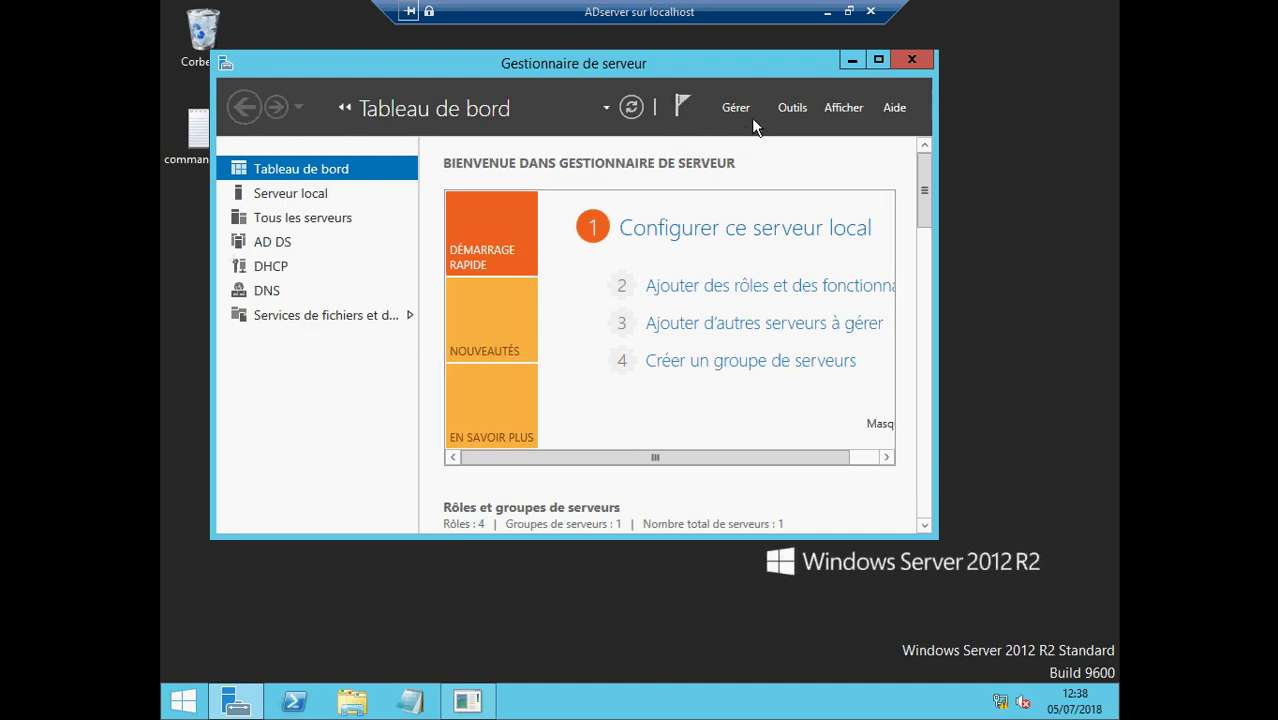
pyautogui.click(789, 109)
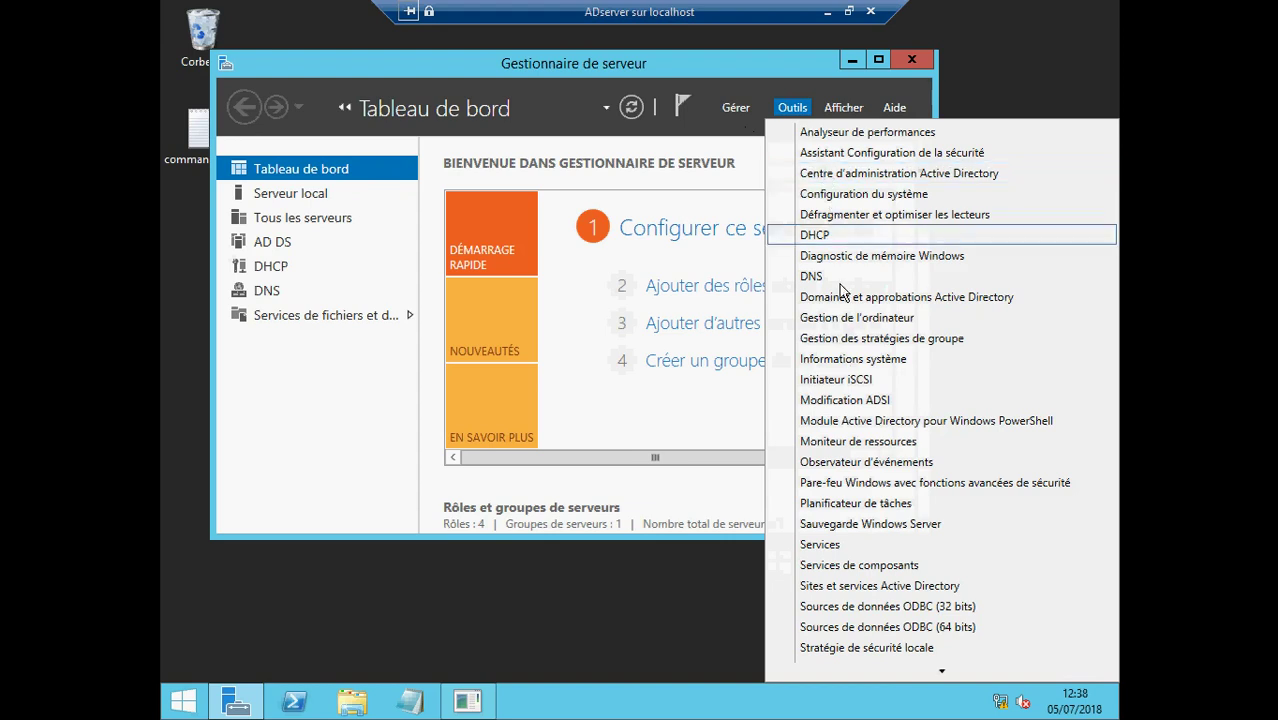
pyautogui.click(847, 339)
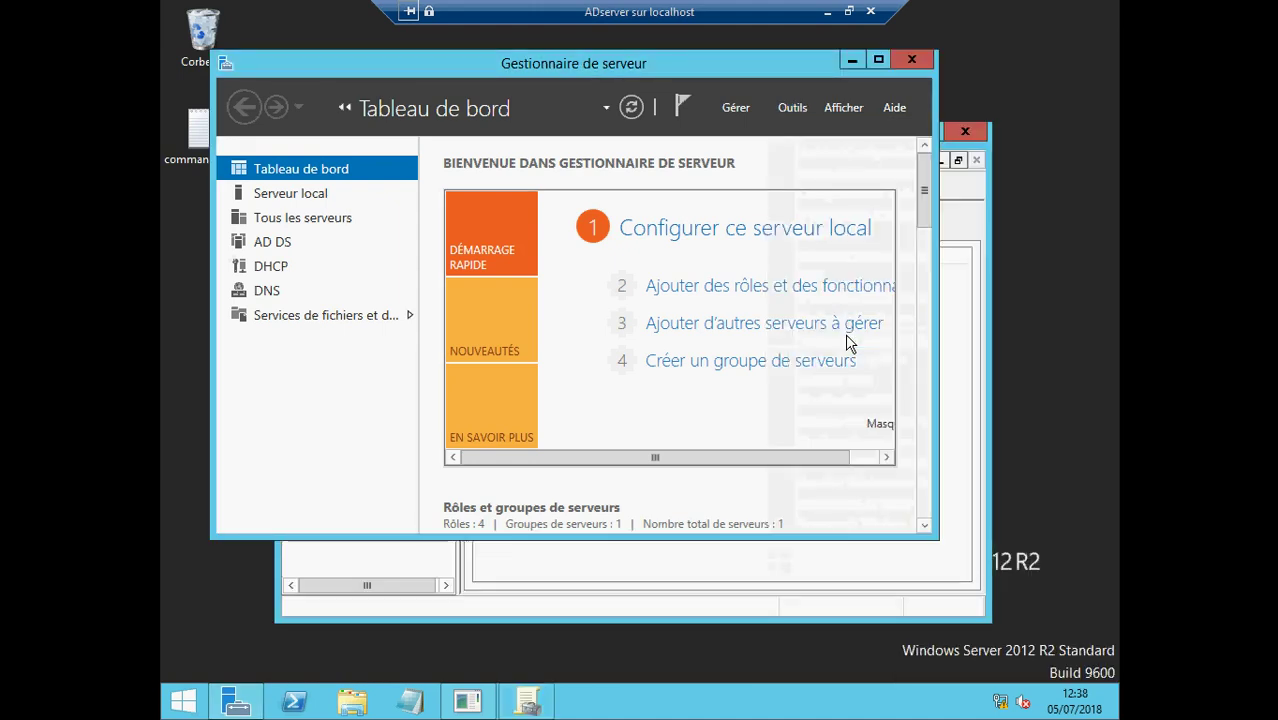
pyautogui.click(851, 62)
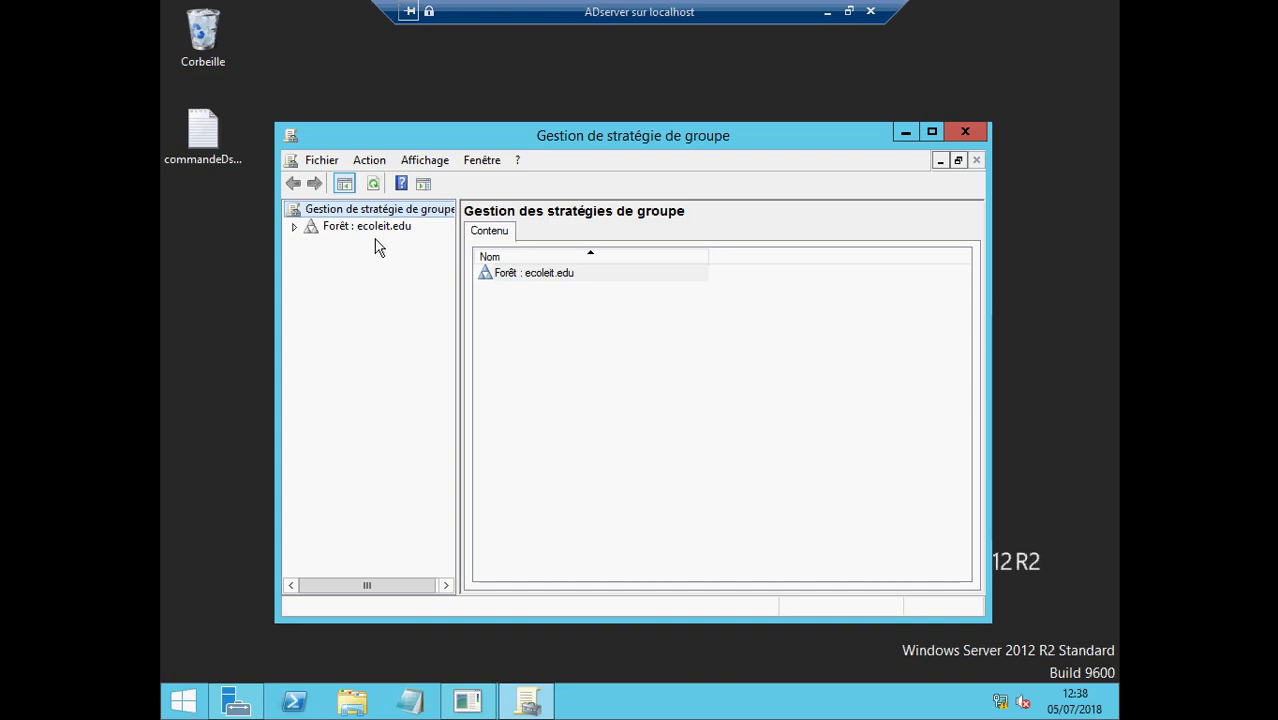
# Step: Expand the ecoleit.edu forest through its domain down to the contents of the Objets de stratégie de groupe container
pyautogui.click(294, 230)
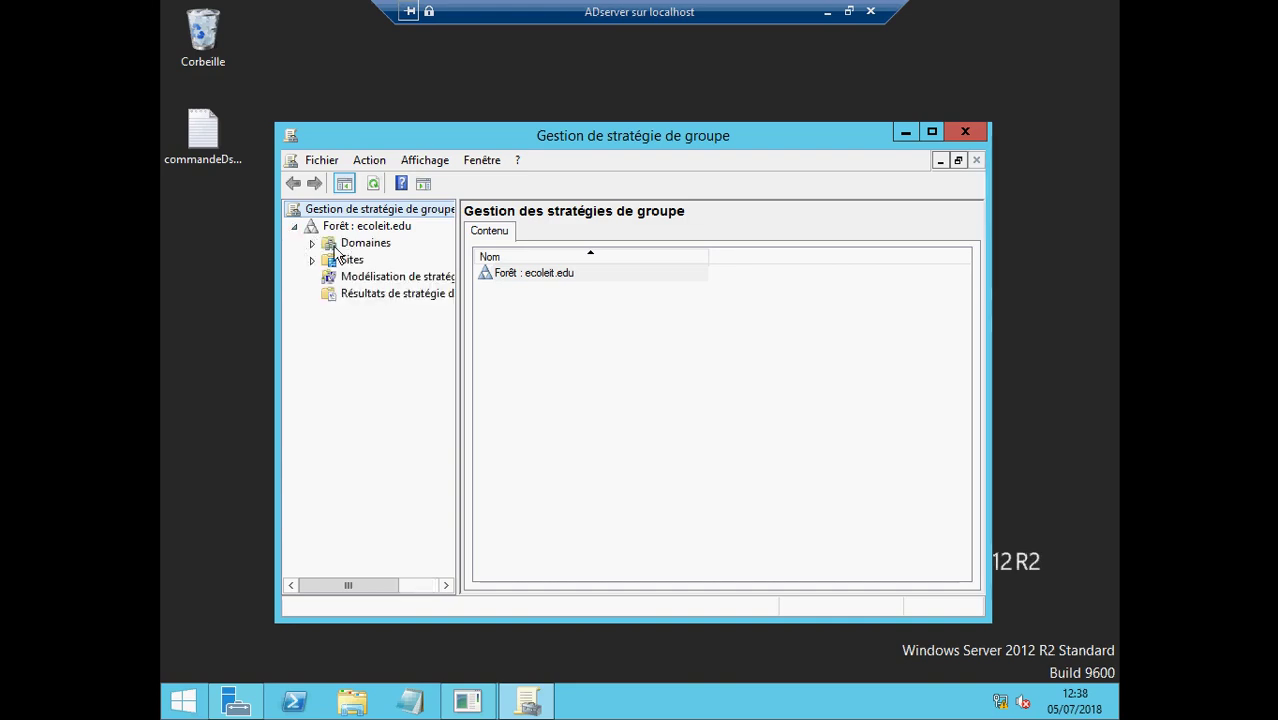
pyautogui.click(313, 244)
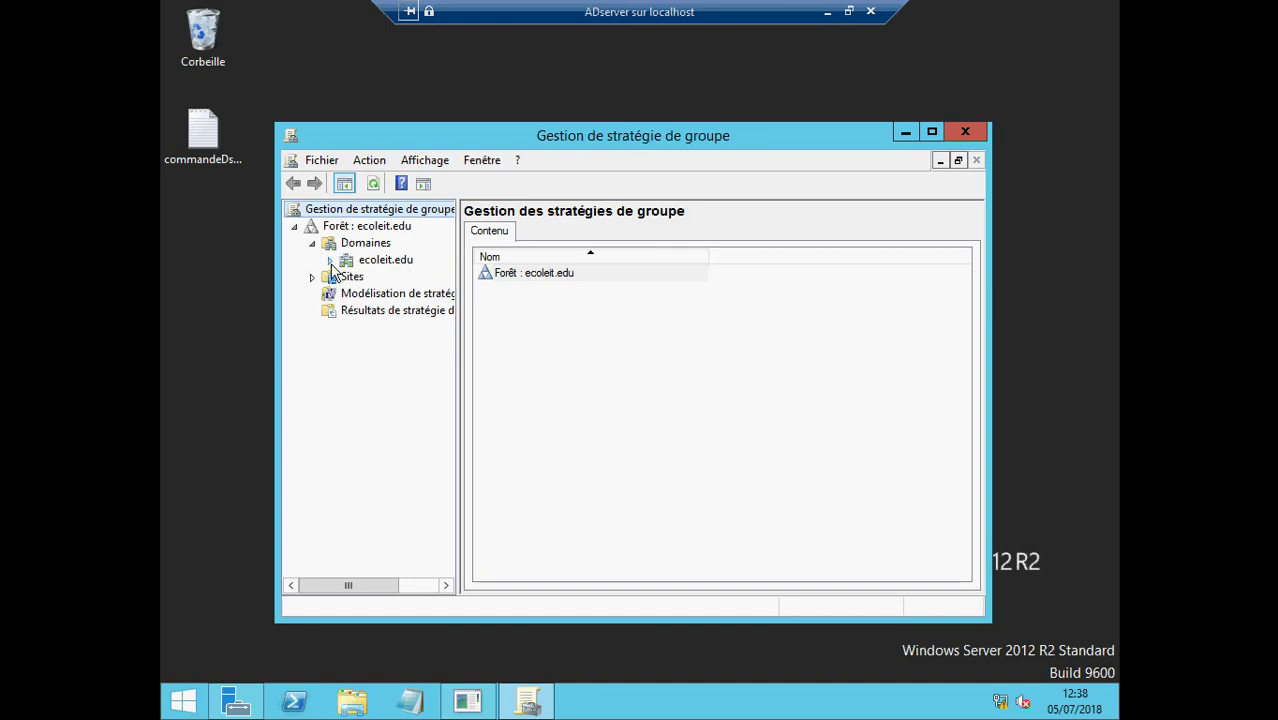
pyautogui.click(330, 262)
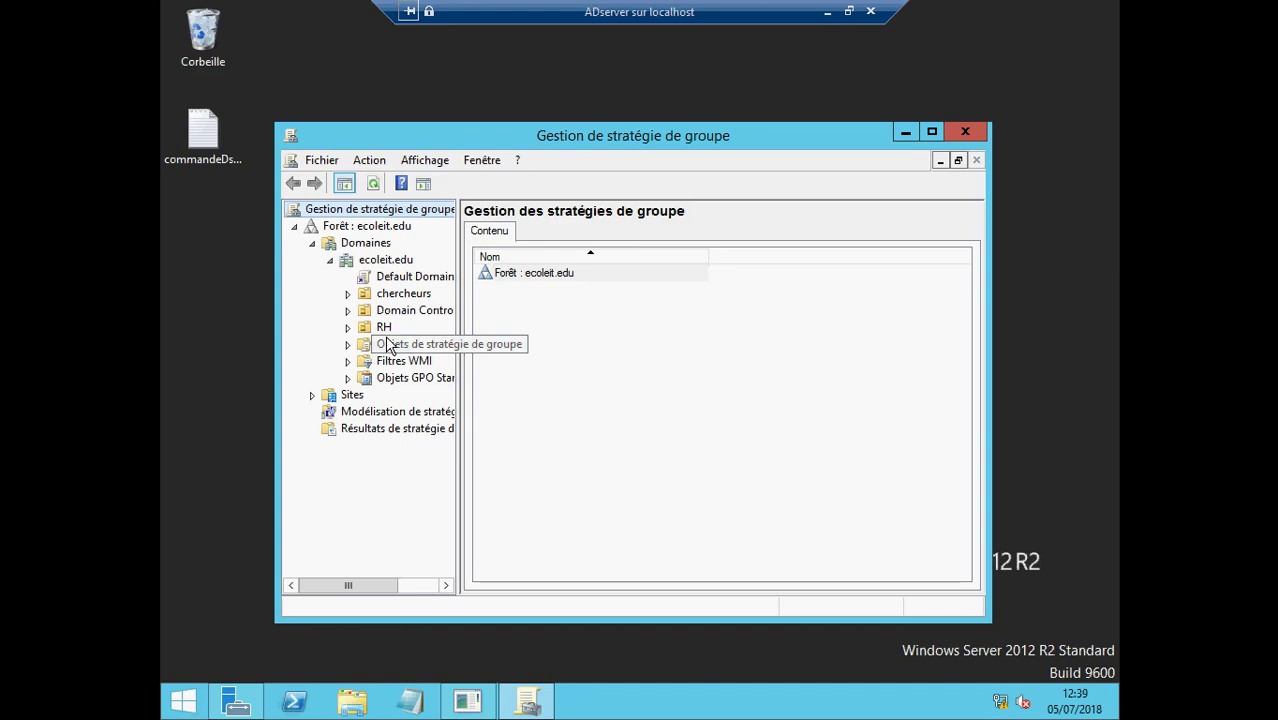
pyautogui.click(348, 344)
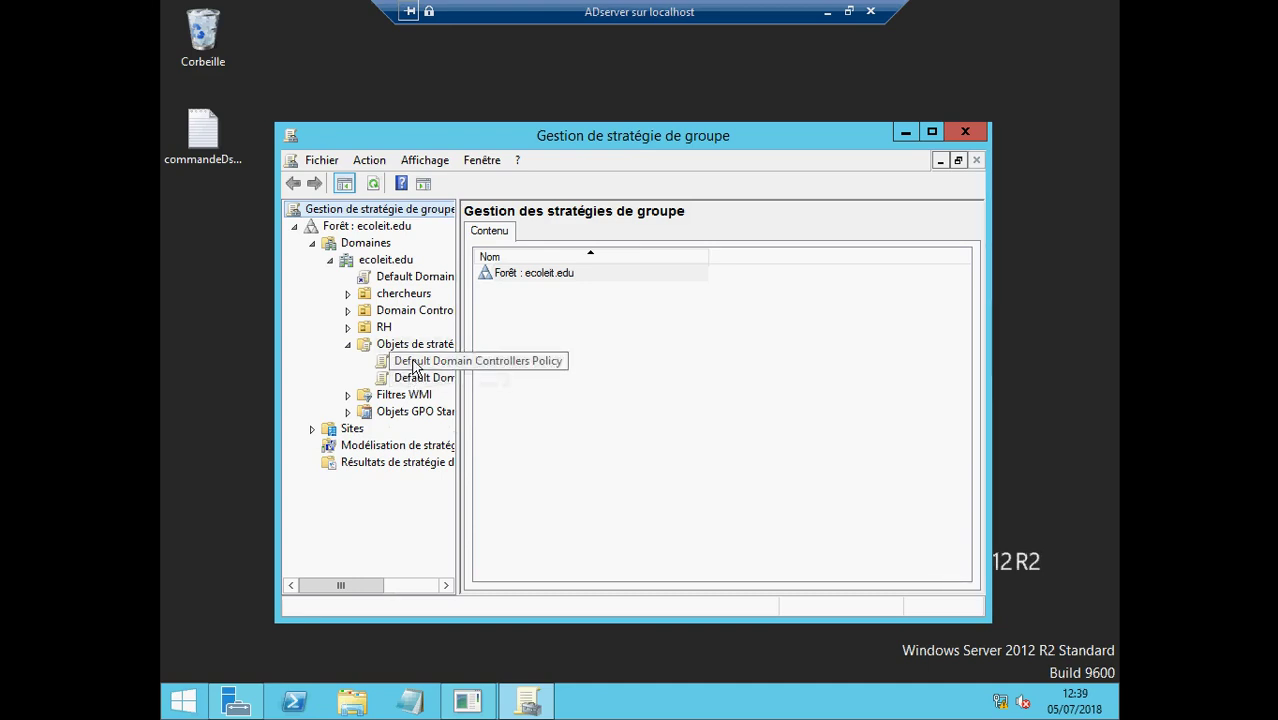
# Step: Create a new GPO named "ma strategie de securite" in the Objets de stratégie de groupe container, without a Starter GPO source
pyautogui.rightClick(413, 347)
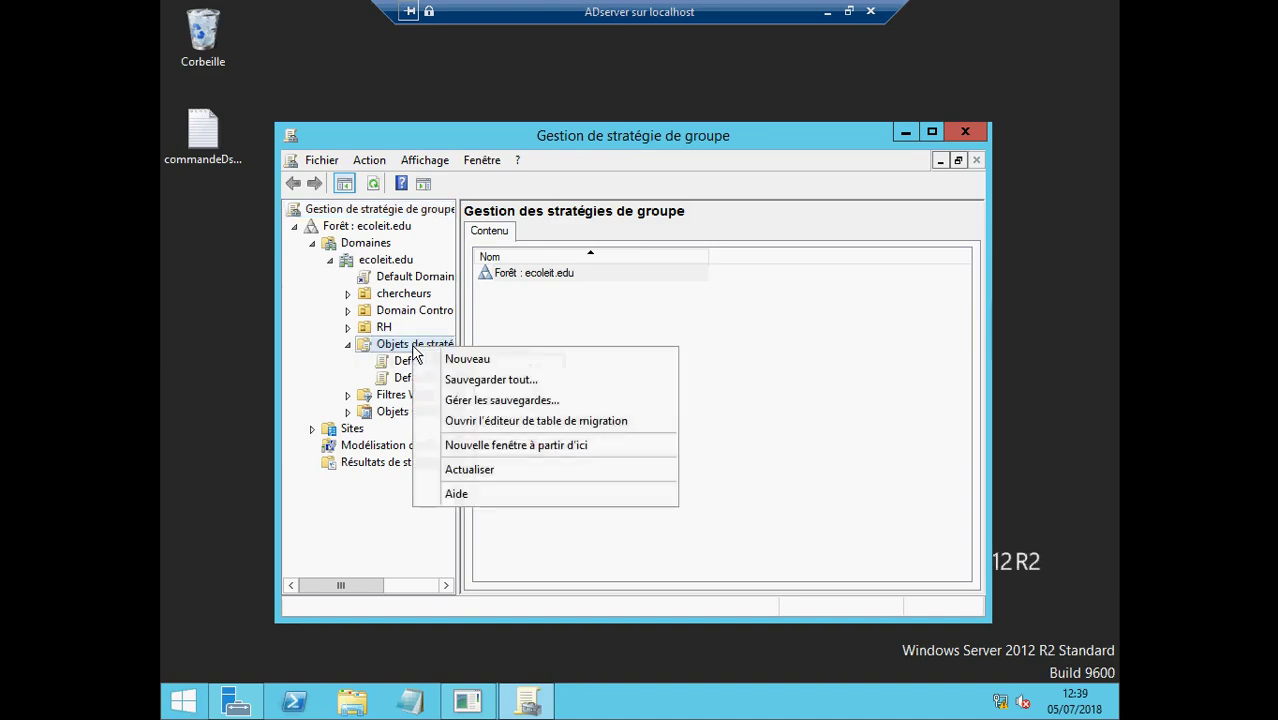
pyautogui.click(466, 359)
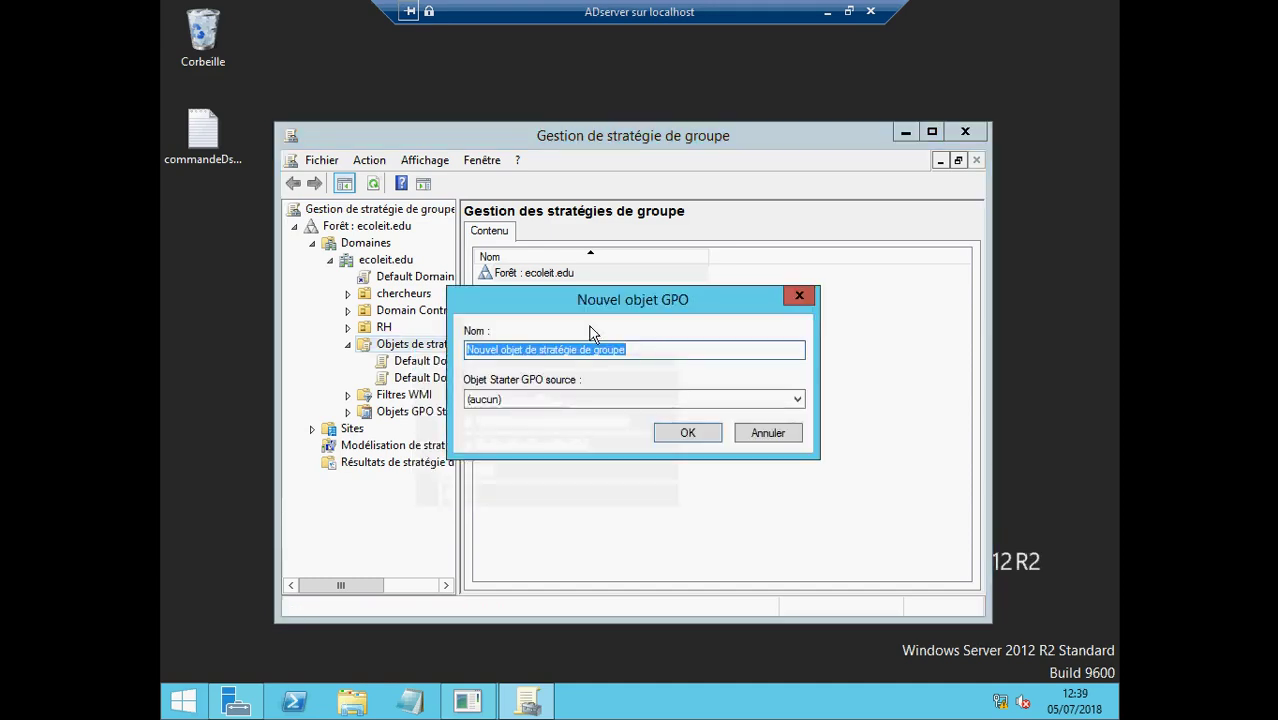
pyautogui.press('BackSpace')
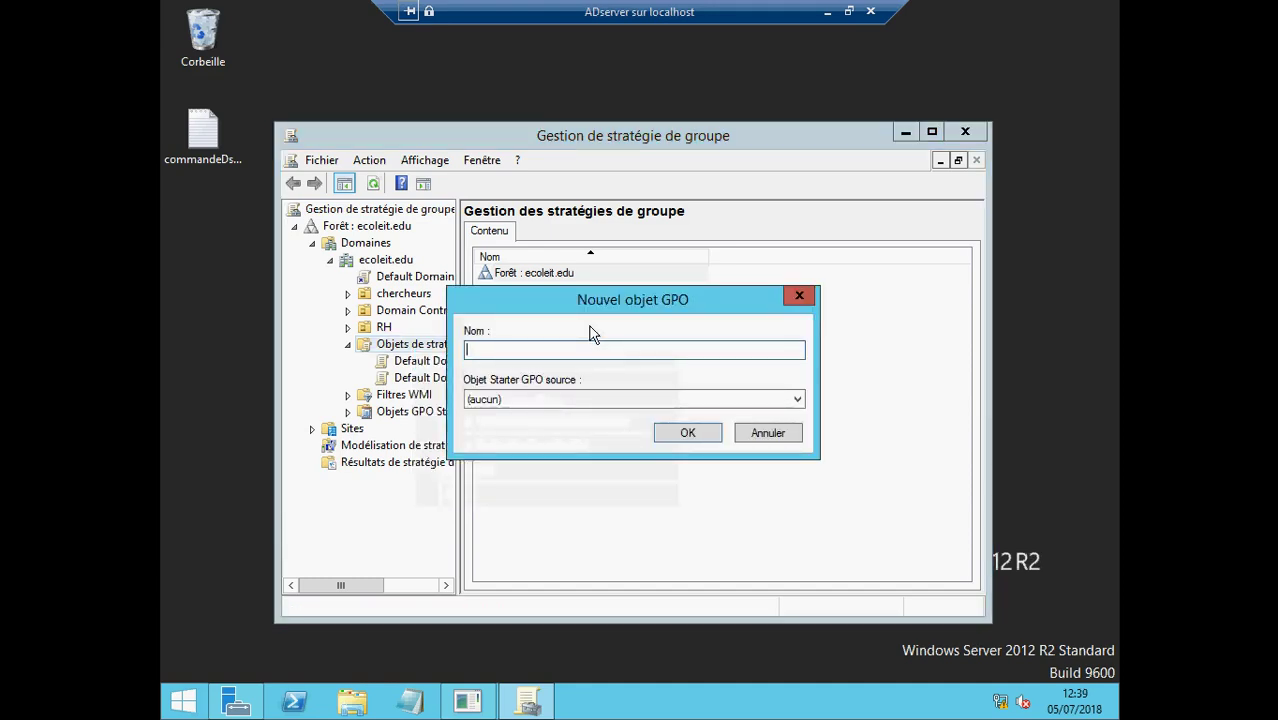
pyautogui.write('mon ')
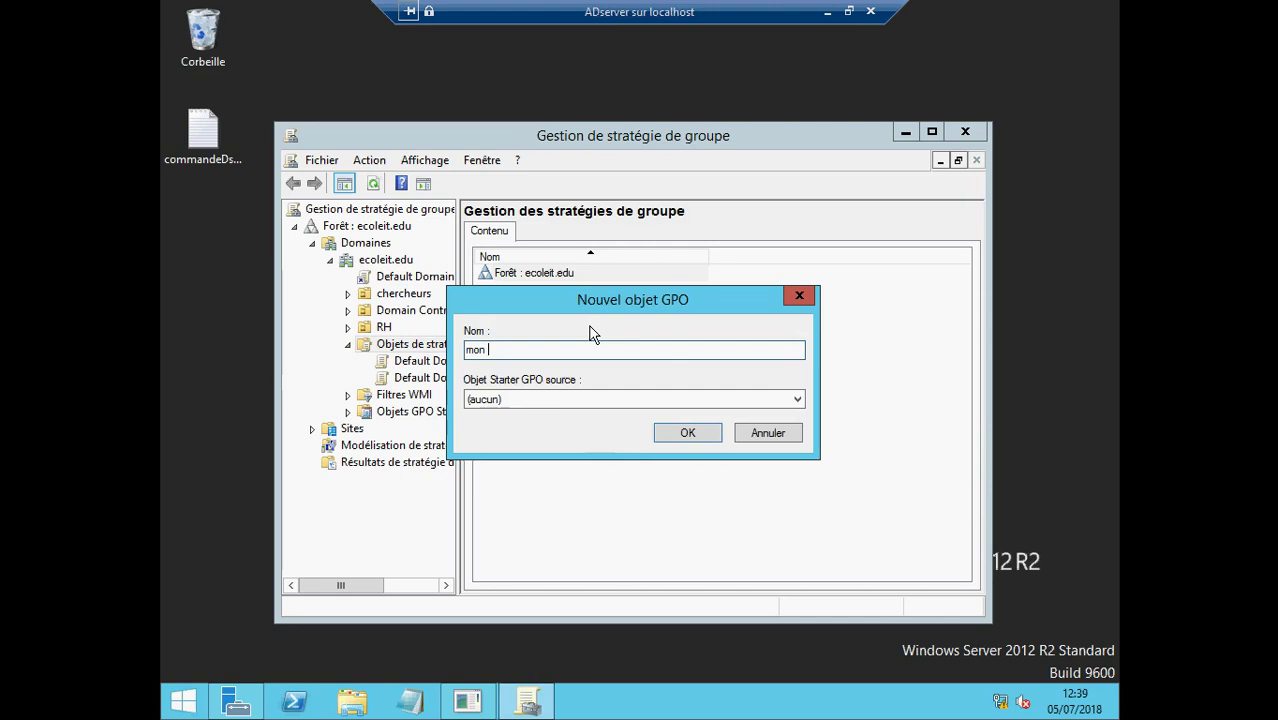
pyautogui.write('objet test')
pyautogui.press('BackSpace')
pyautogui.press('BackSpace')
pyautogui.press('BackSpace')
pyautogui.press('BackSpace')
pyautogui.press('BackSpace')
pyautogui.press('BackSpace')
pyautogui.press('BackSpace')
pyautogui.press('BackSpace')
pyautogui.press('BackSpace')
pyautogui.press('BackSpace')
pyautogui.press('BackSpace')
pyautogui.press('BackSpace')
pyautogui.press('BackSpace')
pyautogui.press('BackSpace')
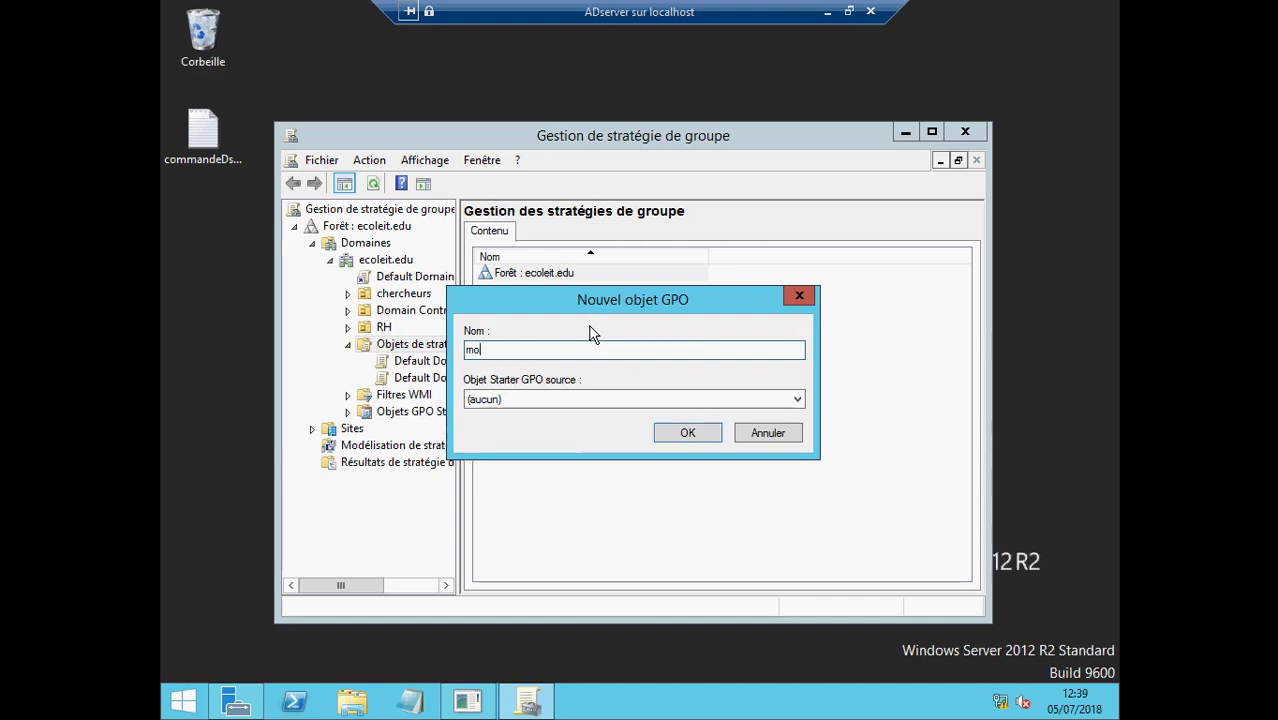
pyautogui.write('ma s')
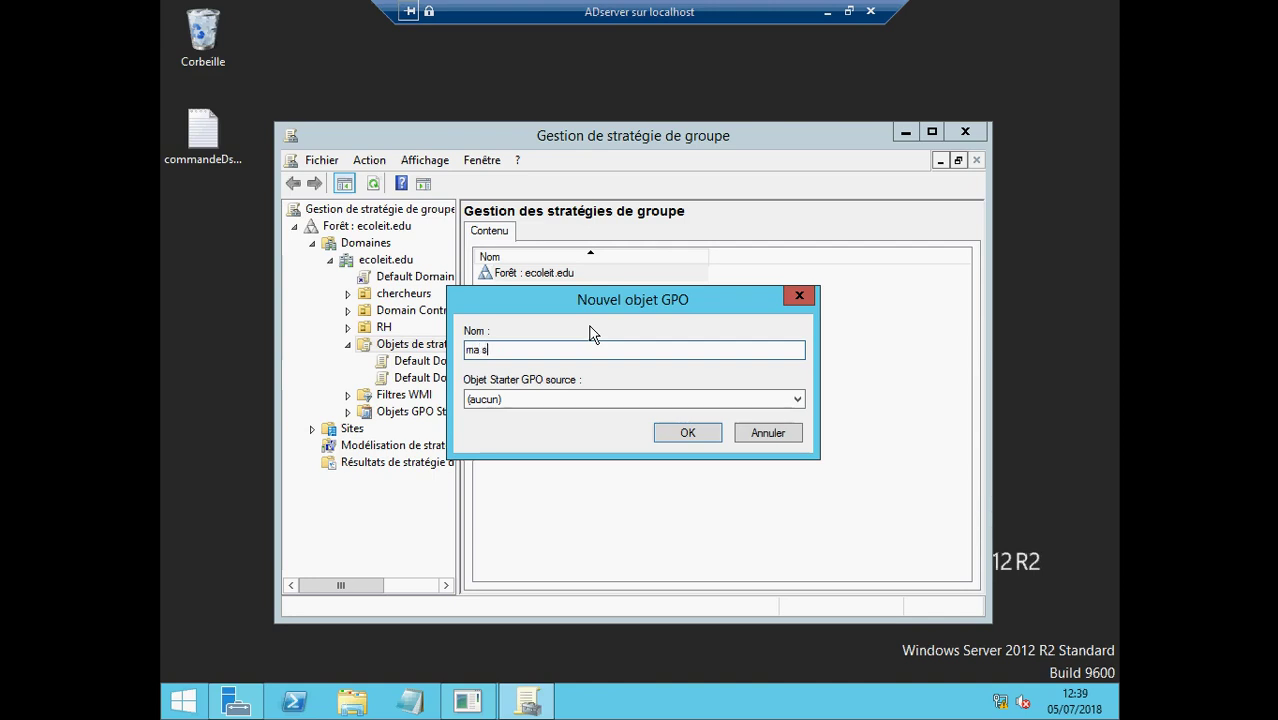
pyautogui.write('trategie de securite')
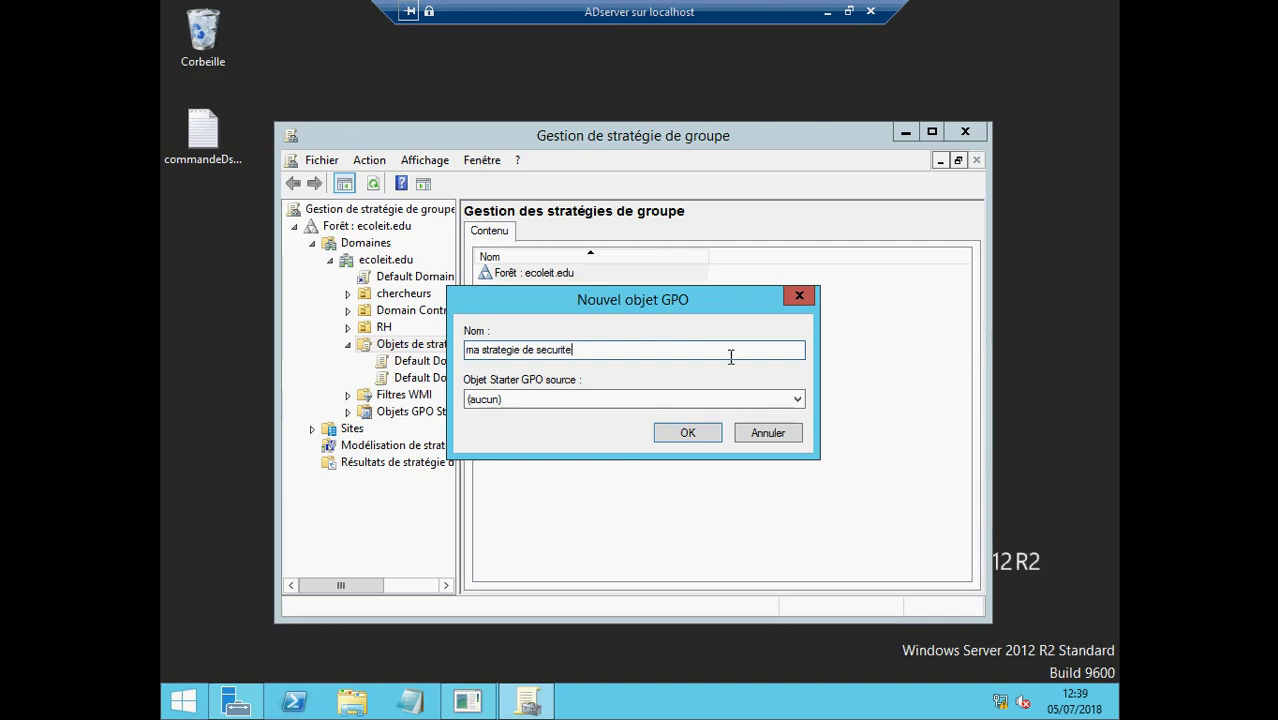
pyautogui.click(688, 432)
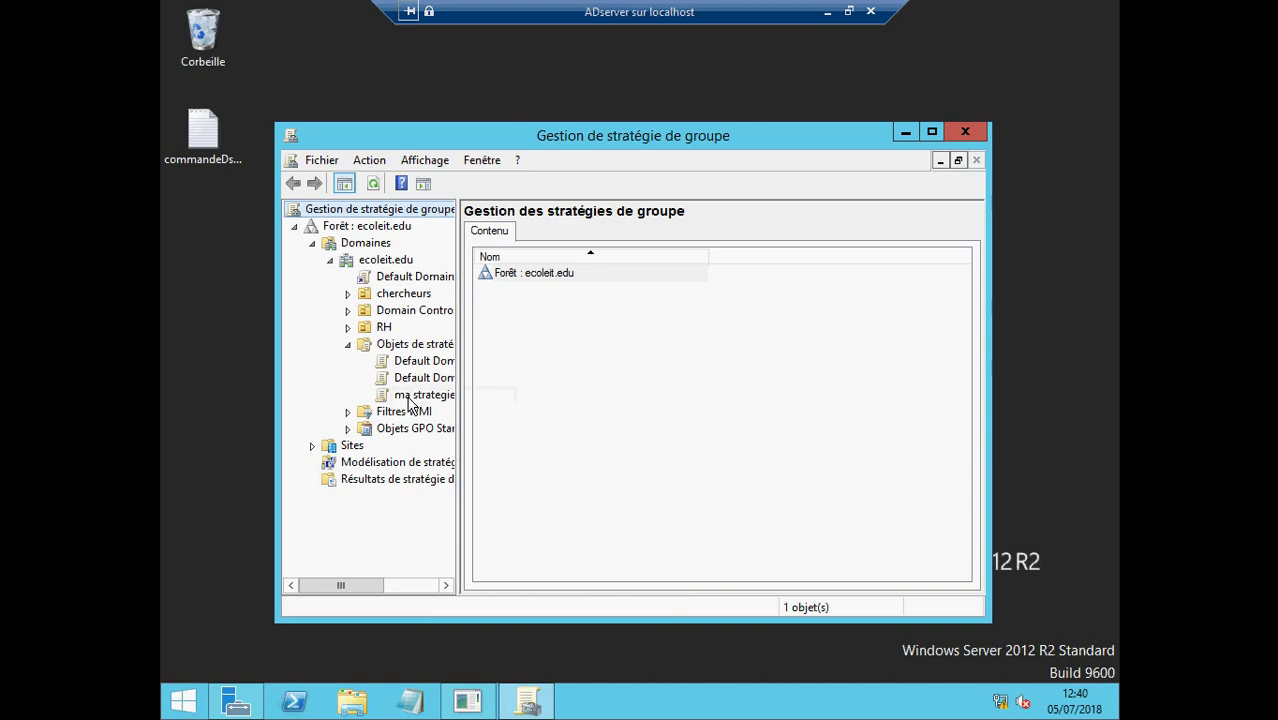
pyautogui.rightClick(408, 398)
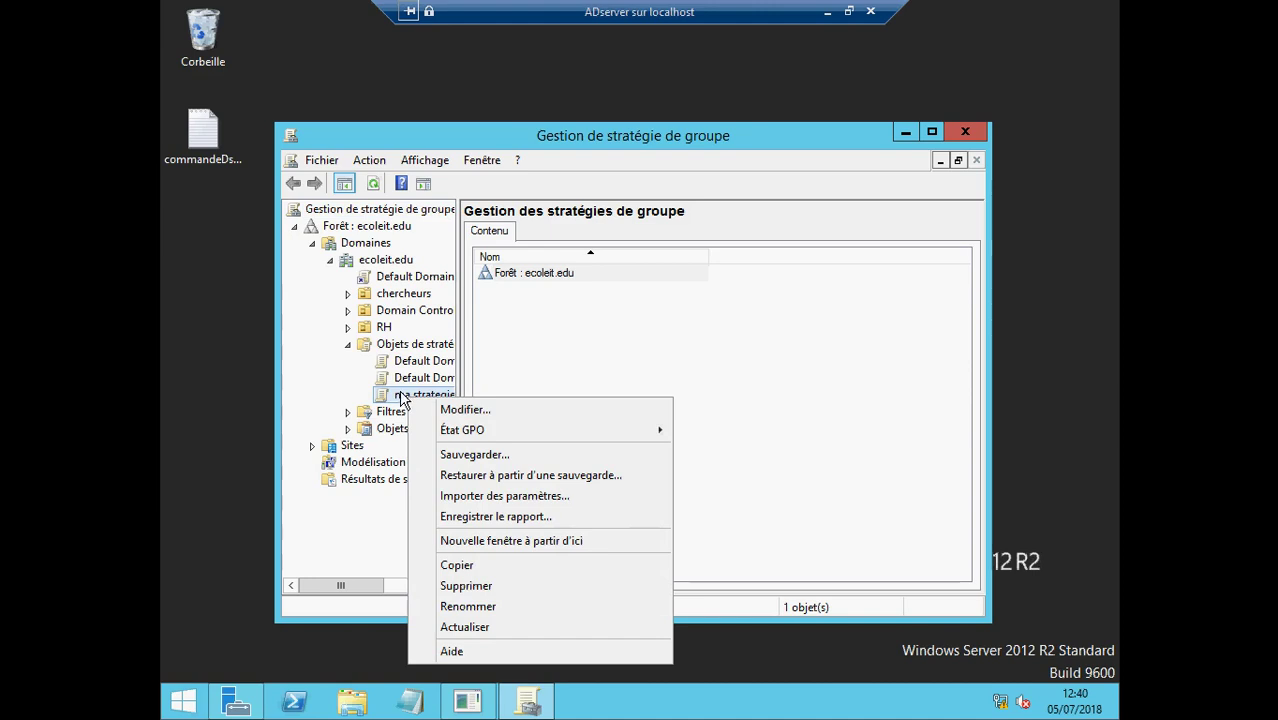
pyautogui.click(352, 532)
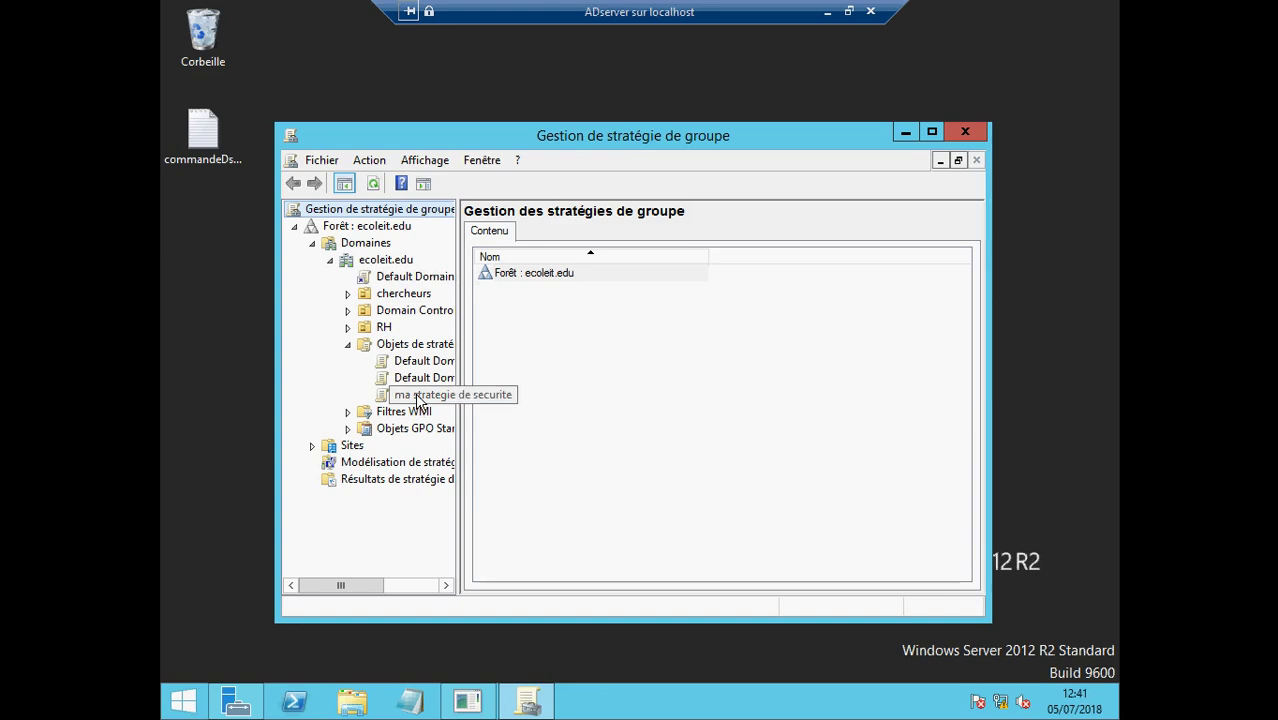
# Step: Link the existing GPO "ma strategie de securite" to the ecoleit.edu domain
pyautogui.rightClick(388, 266)
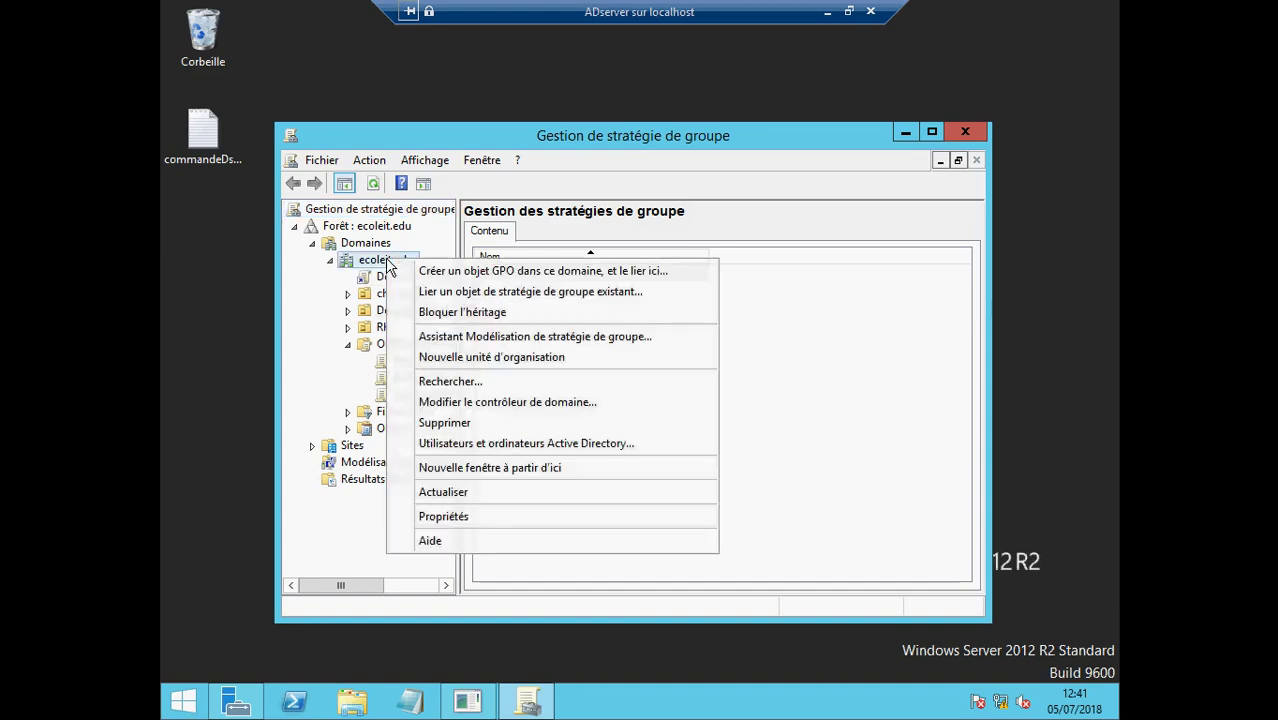
pyautogui.click(459, 297)
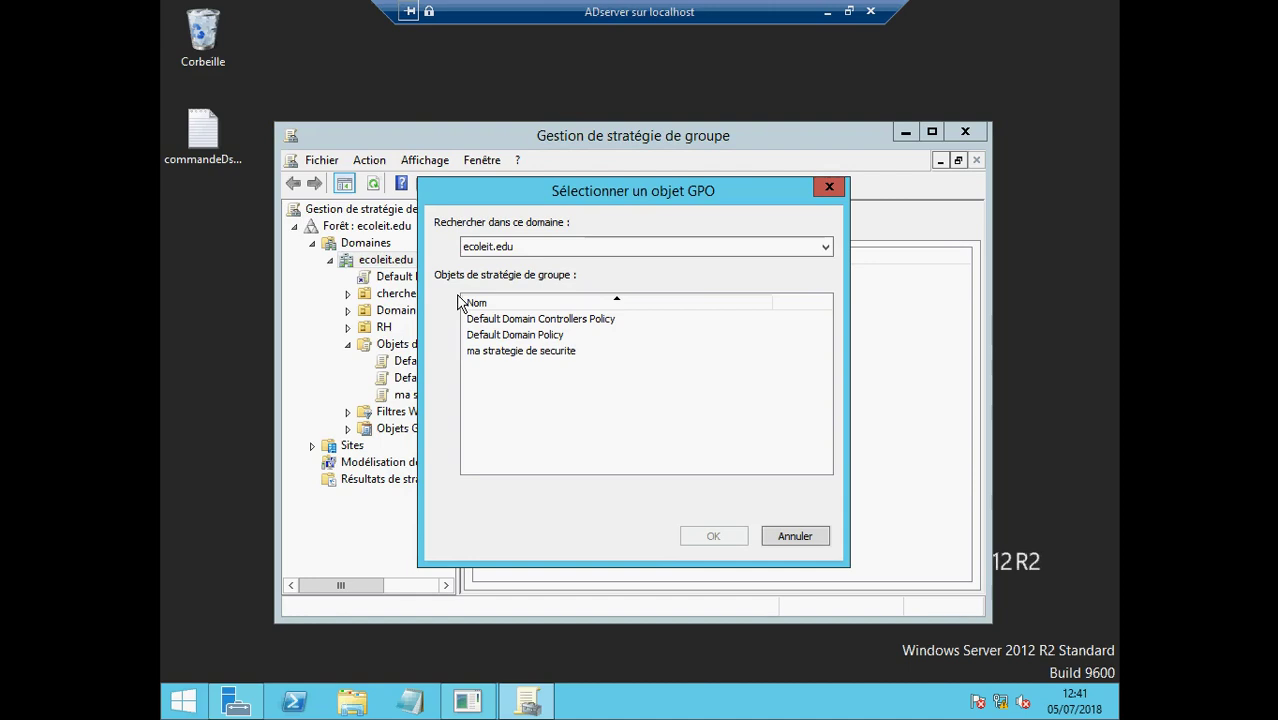
pyautogui.click(508, 351)
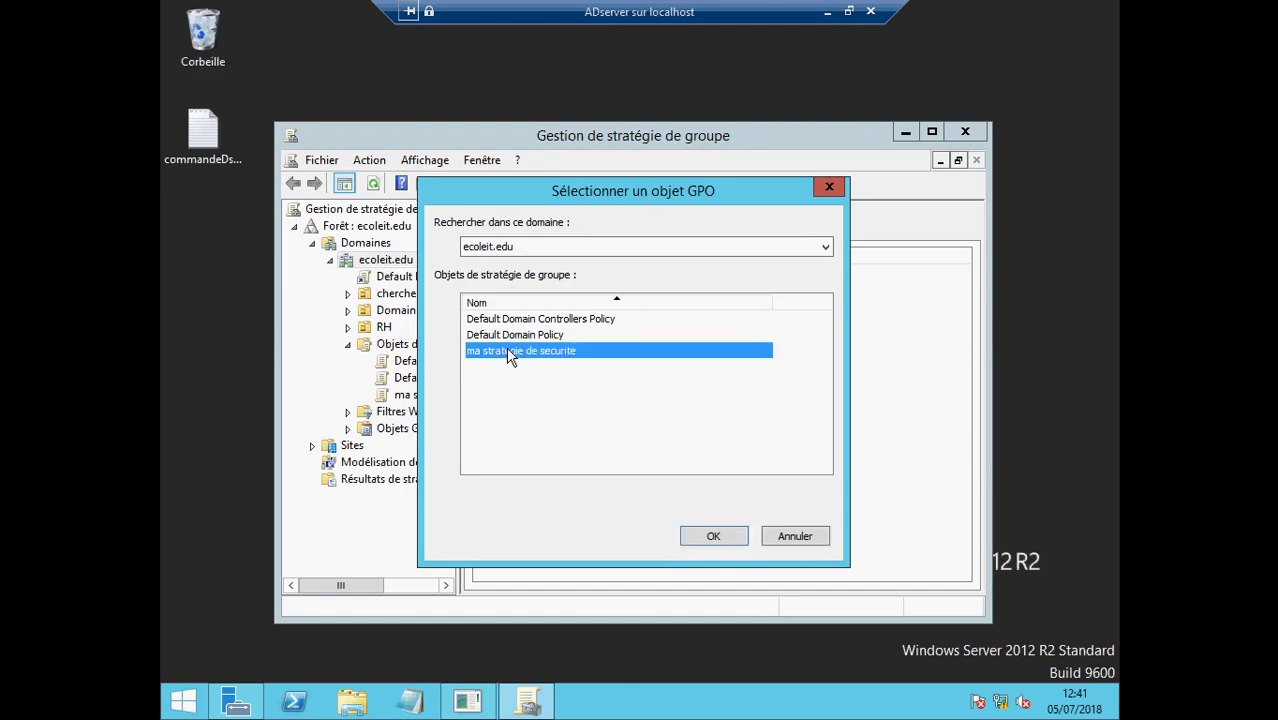
pyautogui.click(712, 535)
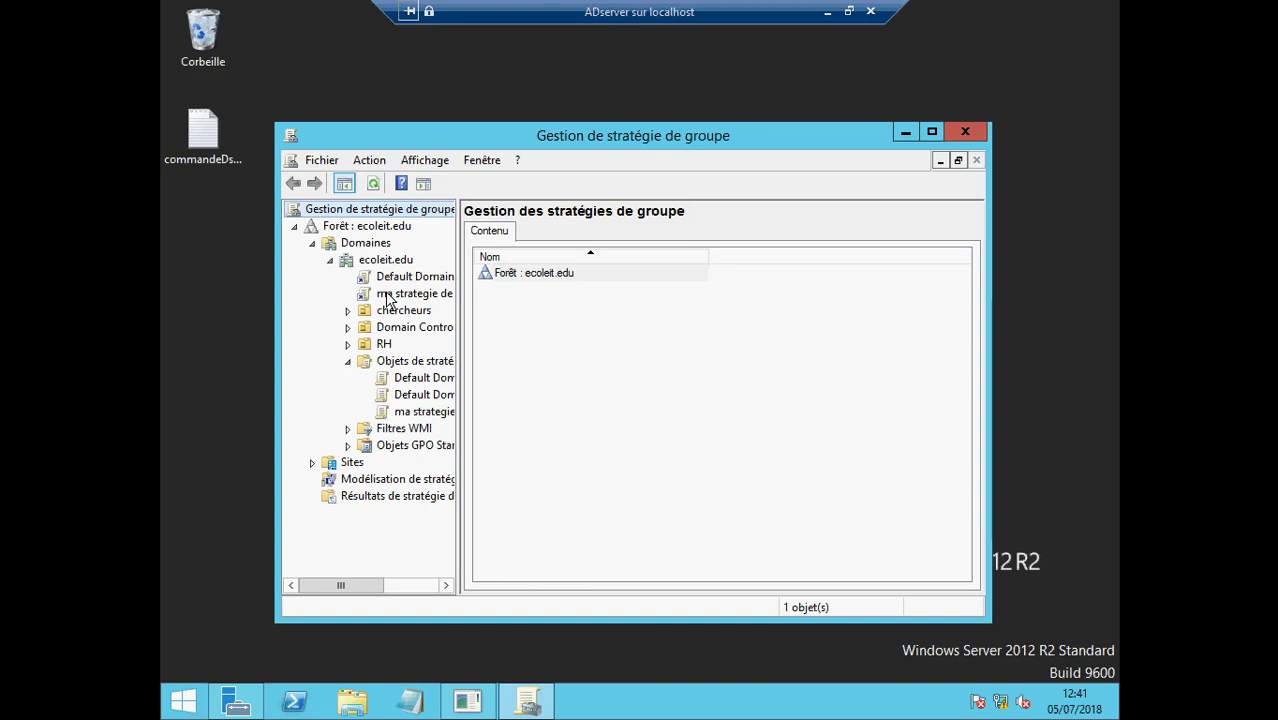
# Step: Display the scope settings of the "ma strategie de securite" link under ecoleit.edu, dismissing the GPO link notice
pyautogui.click(395, 294)
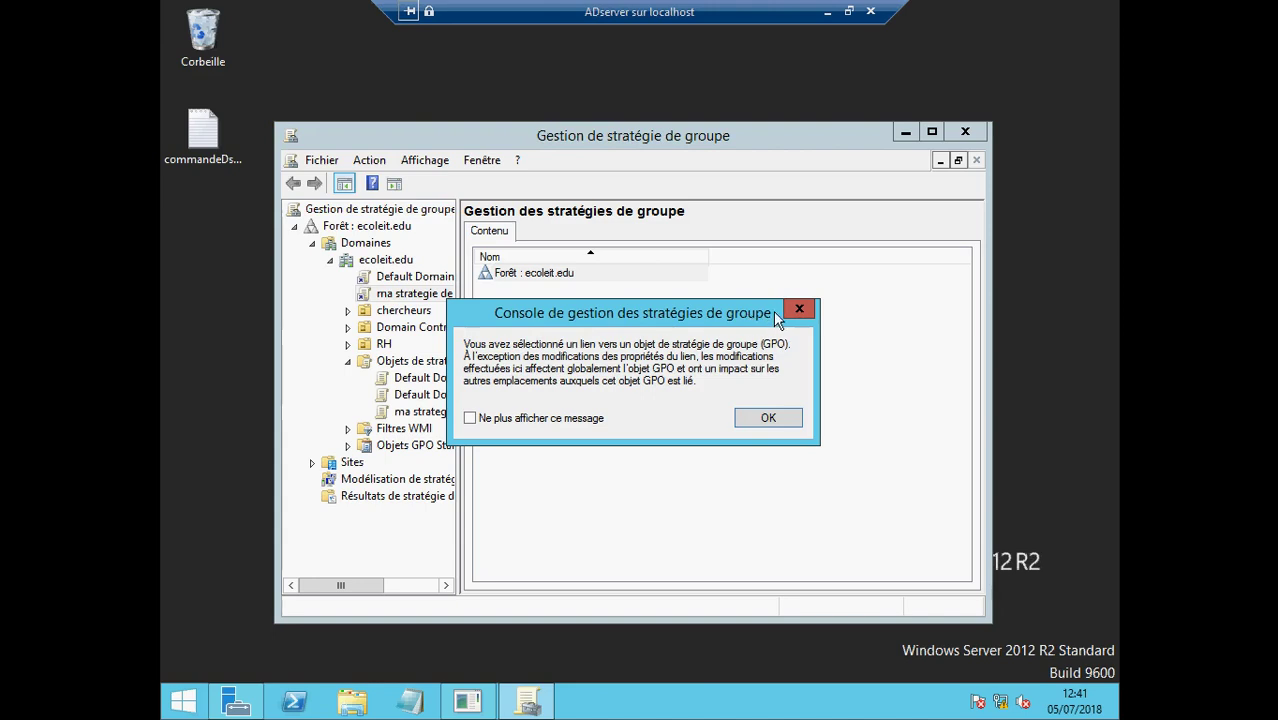
pyautogui.click(799, 310)
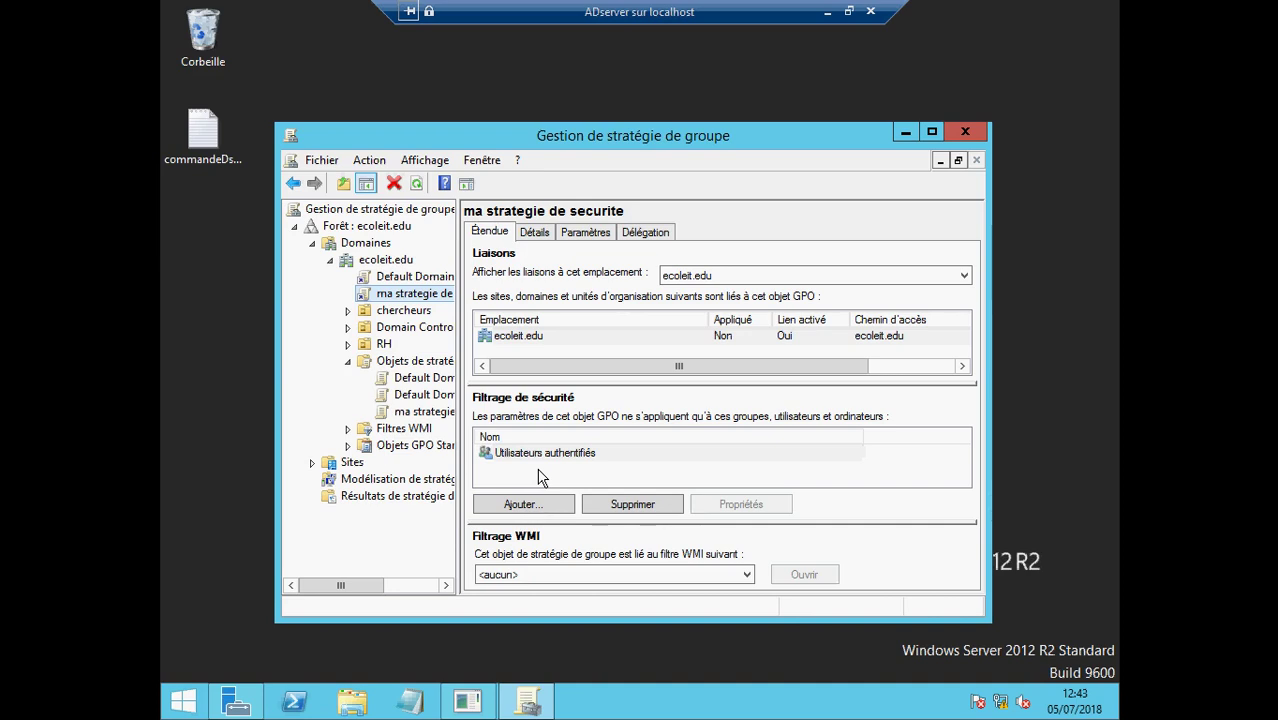
pyautogui.click(529, 510)
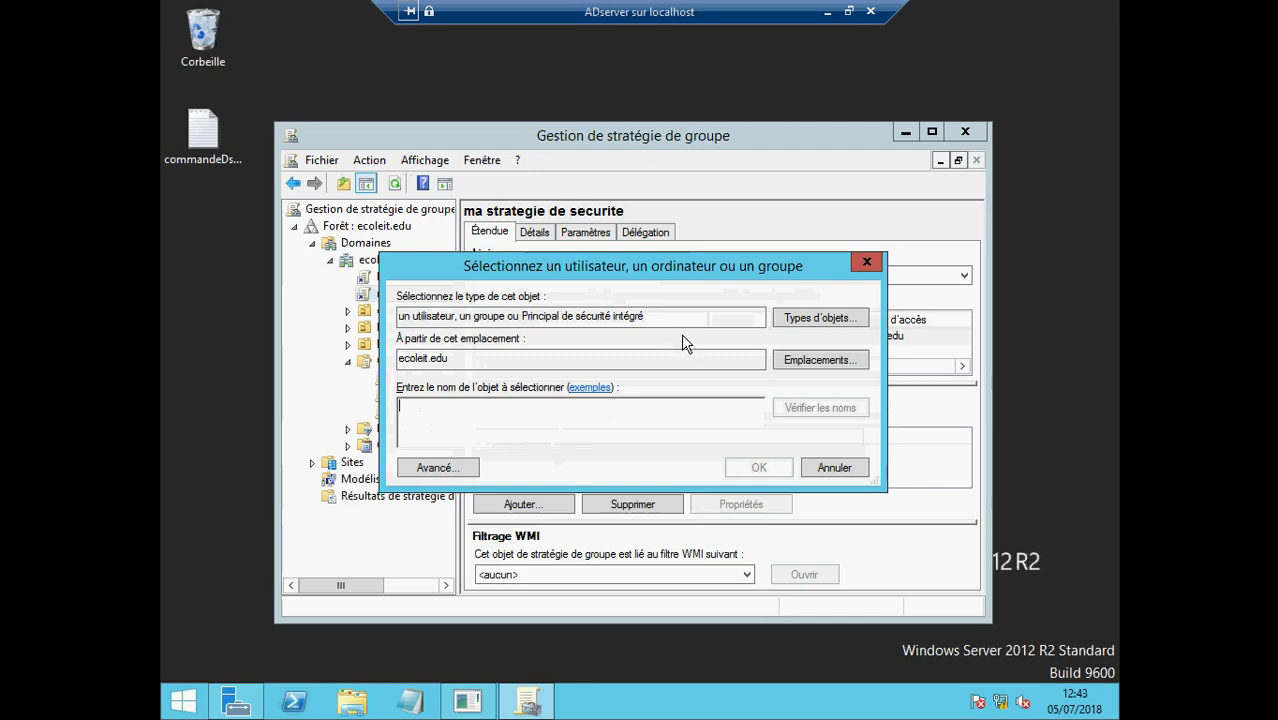
pyautogui.click(867, 263)
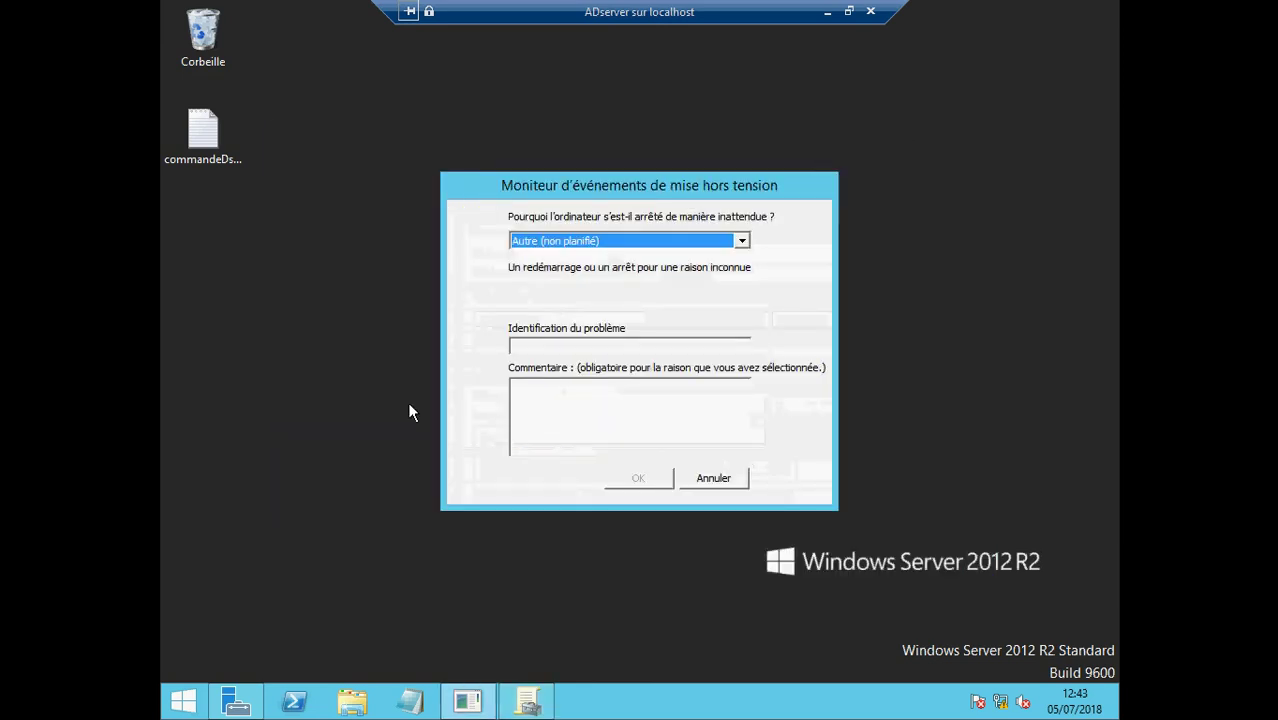
# Step: Cancel the unexpected-shutdown dialog and look up the security groups in the ecoleit.edu Users container with Utilisateurs et ordinateurs Active Directory
pyautogui.click(702, 478)
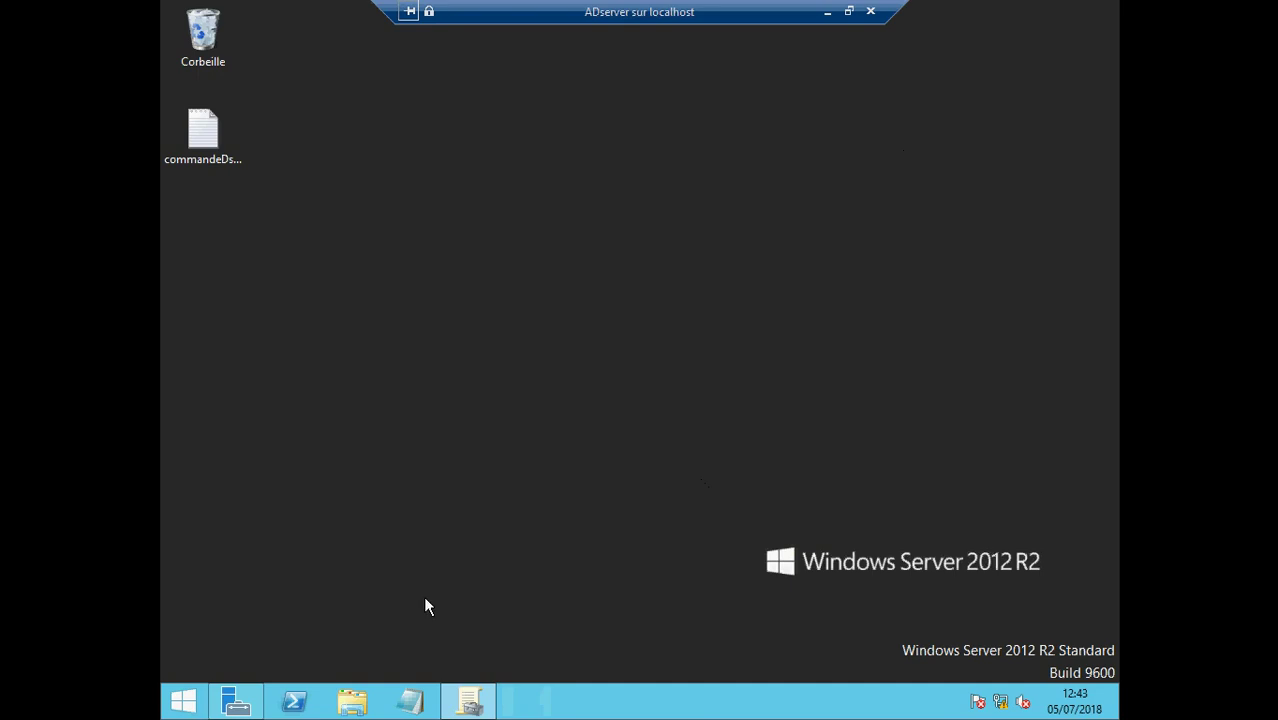
pyautogui.click(236, 701)
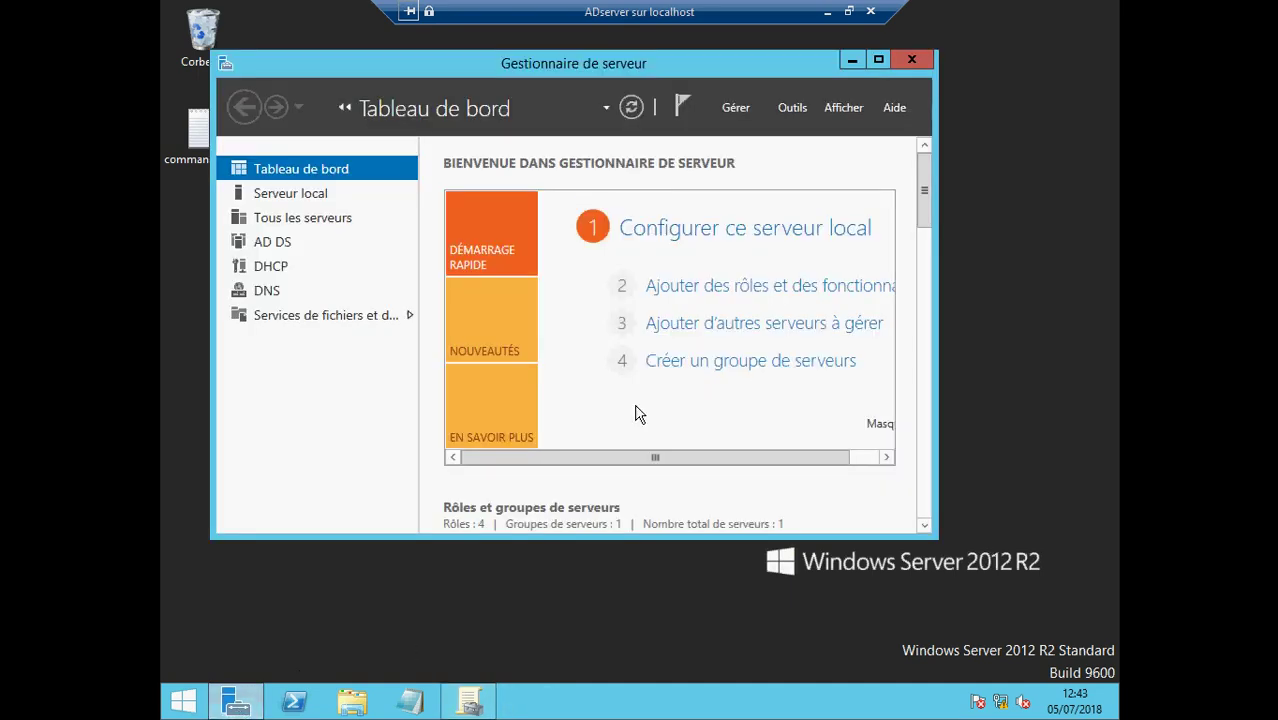
pyautogui.click(791, 110)
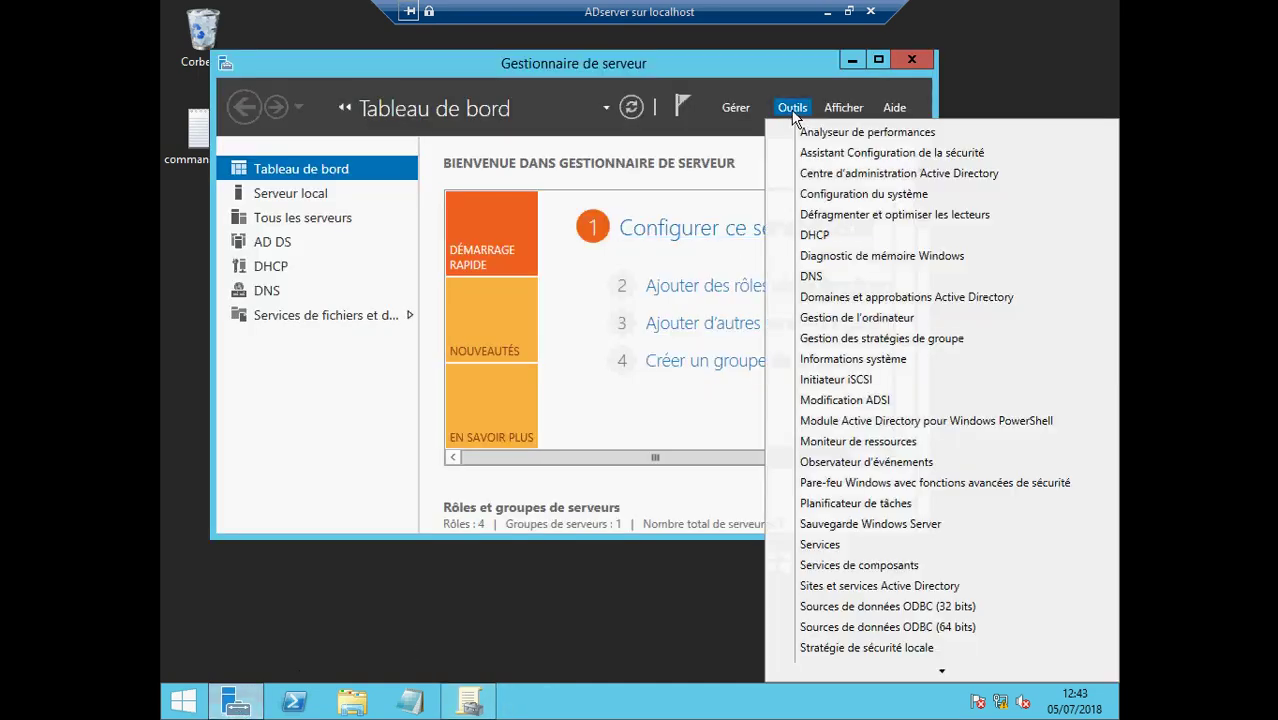
pyautogui.scroll(-3, 930, 681)
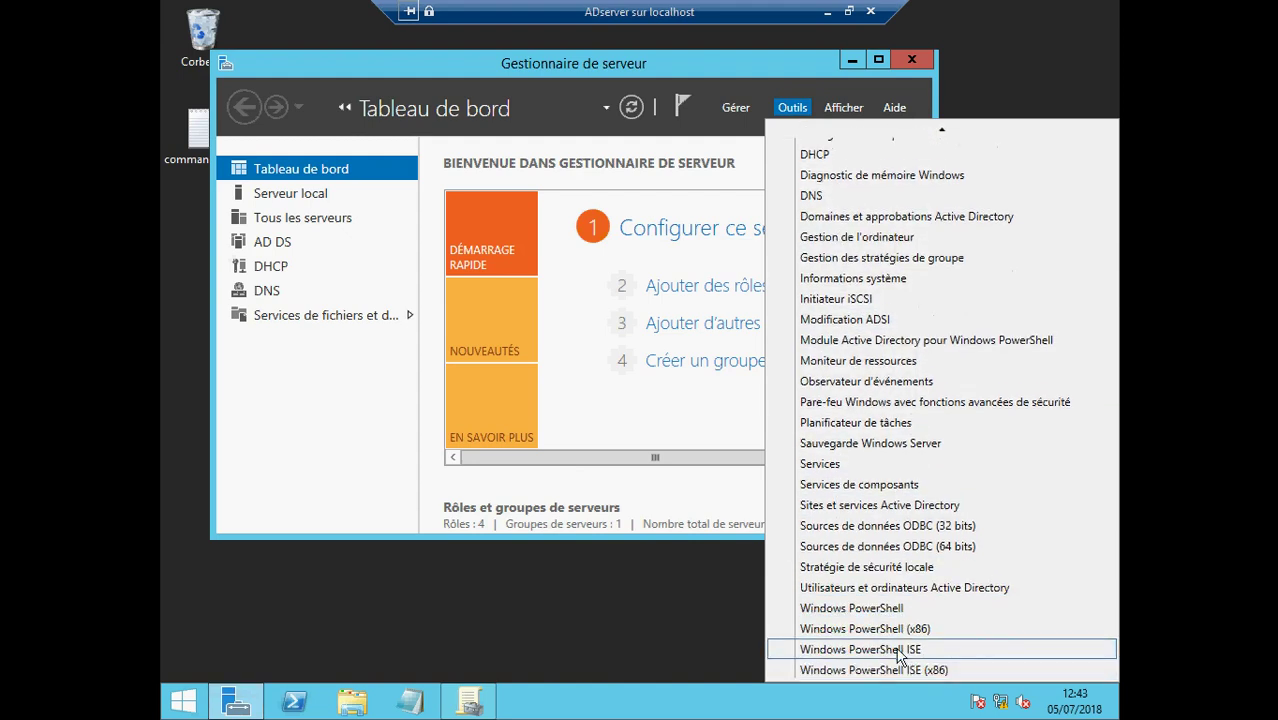
pyautogui.click(877, 593)
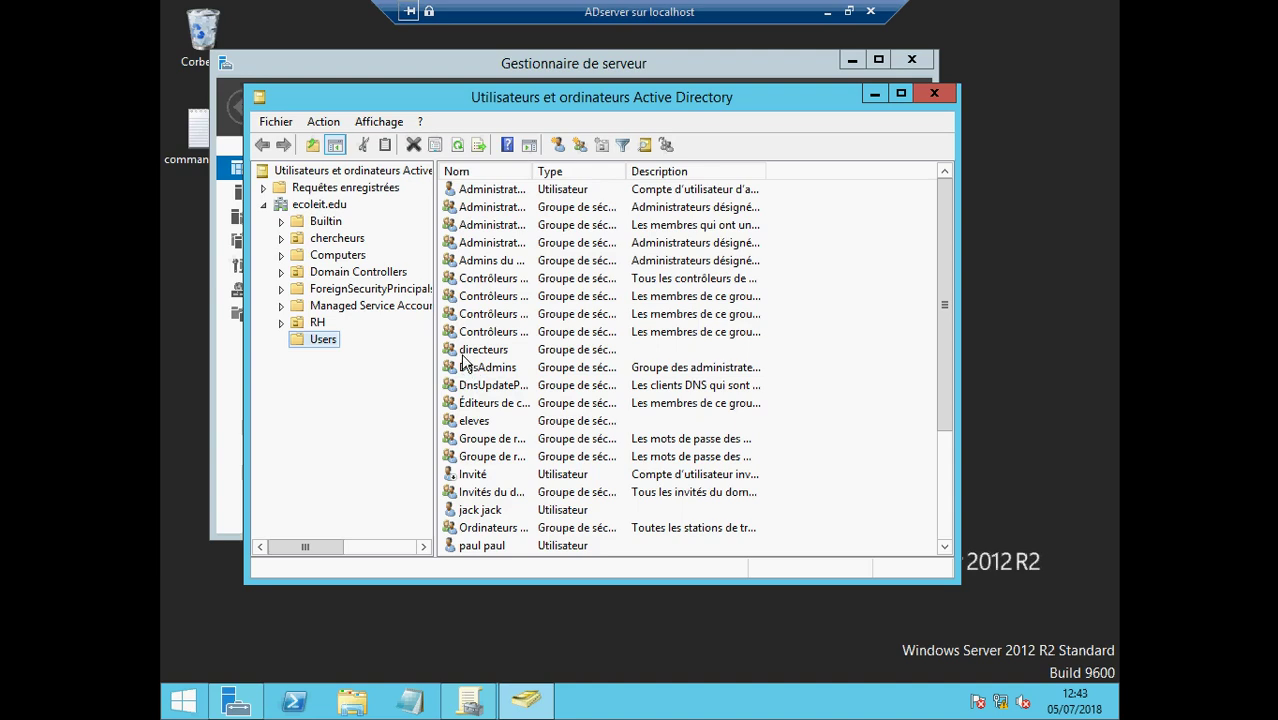
pyautogui.click(875, 93)
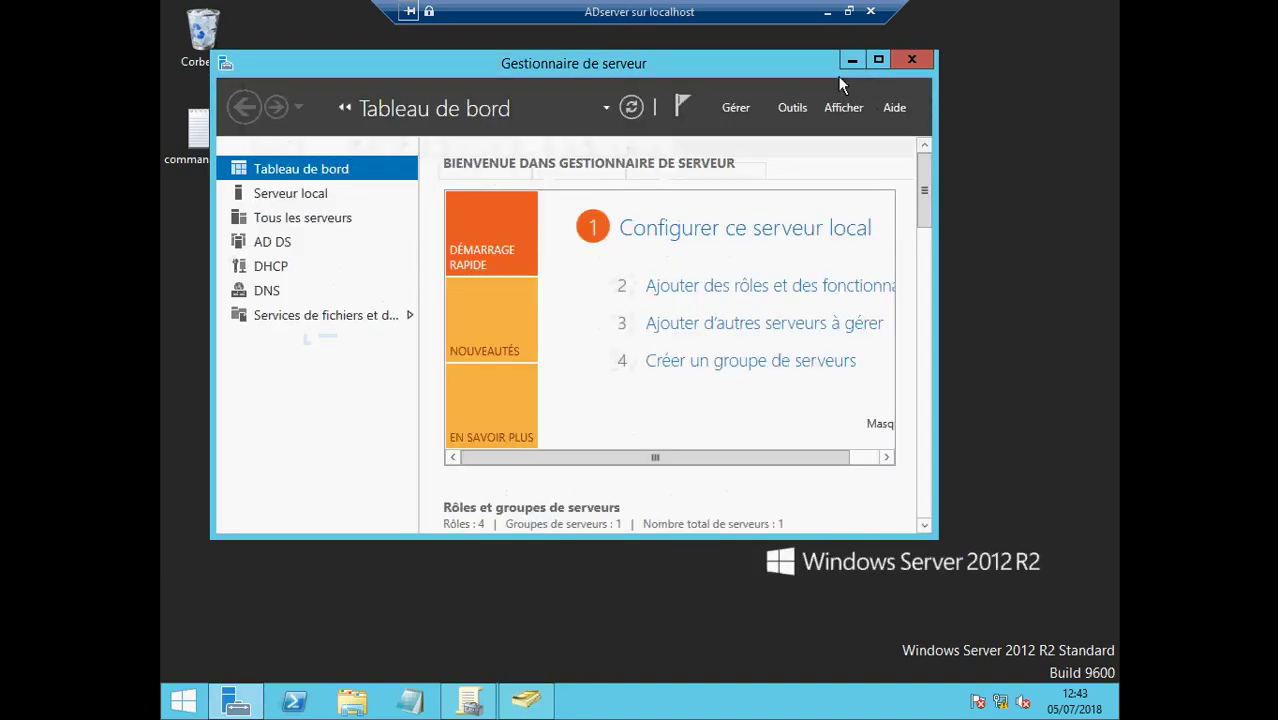
pyautogui.click(851, 63)
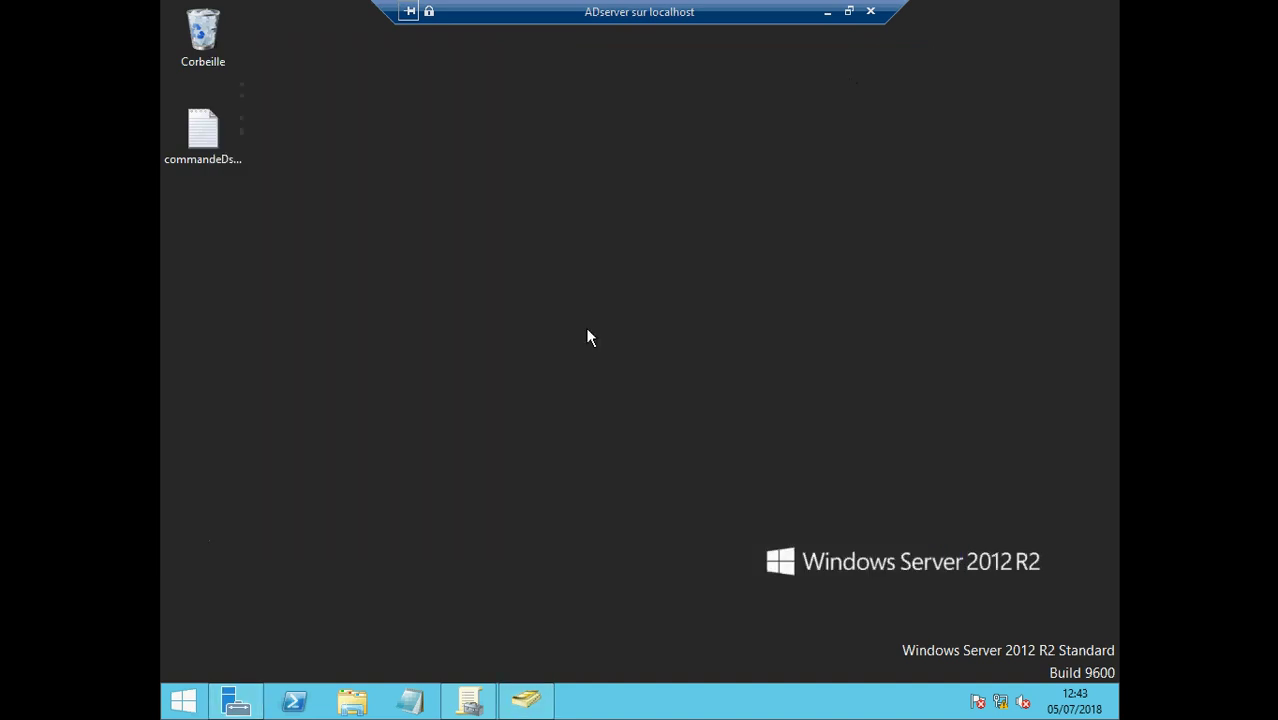
# Step: Add the directeurs group to the security filtering of the "ma strategie de securite" GPO, checking the name against the directory
pyautogui.click(466, 705)
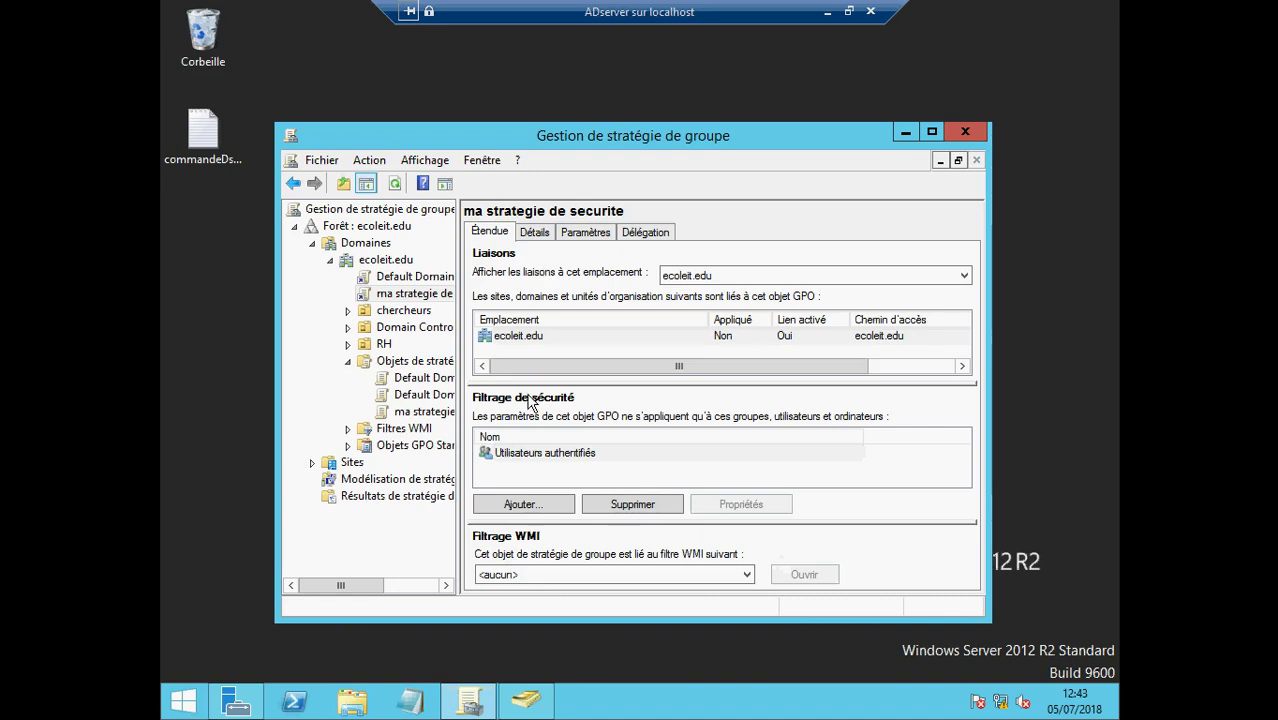
pyautogui.click(521, 507)
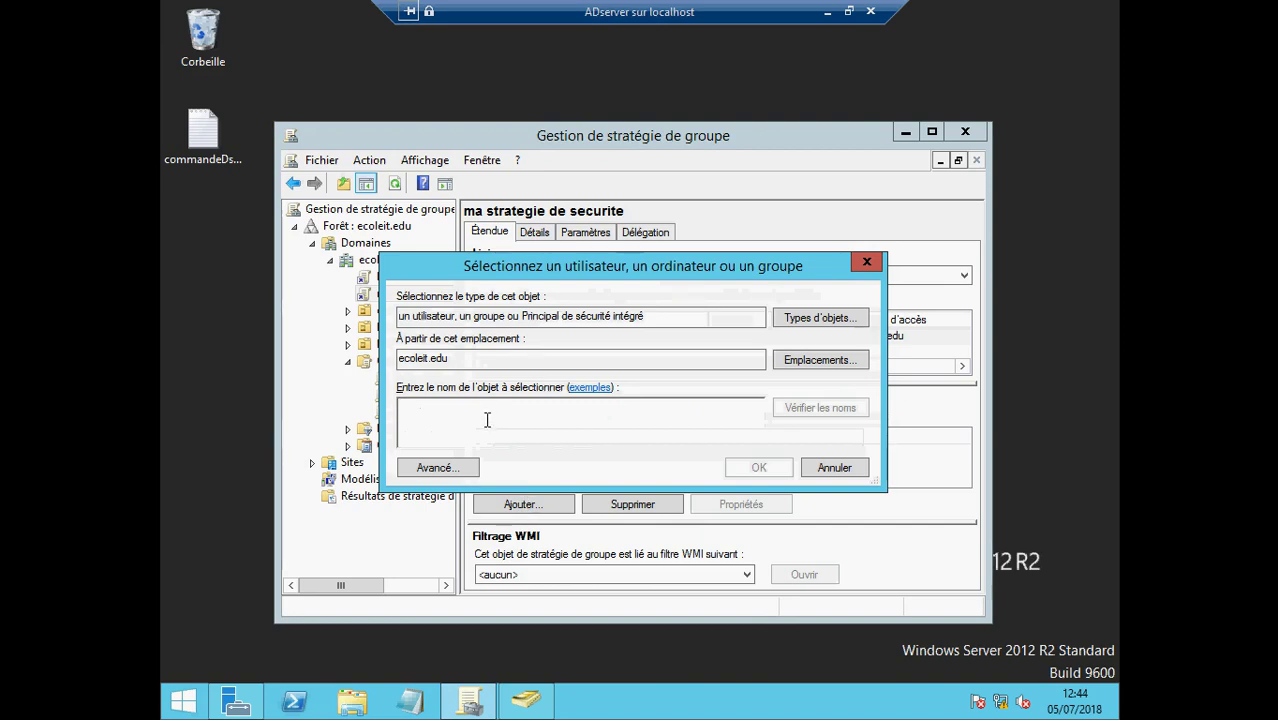
pyautogui.write('directeurs')
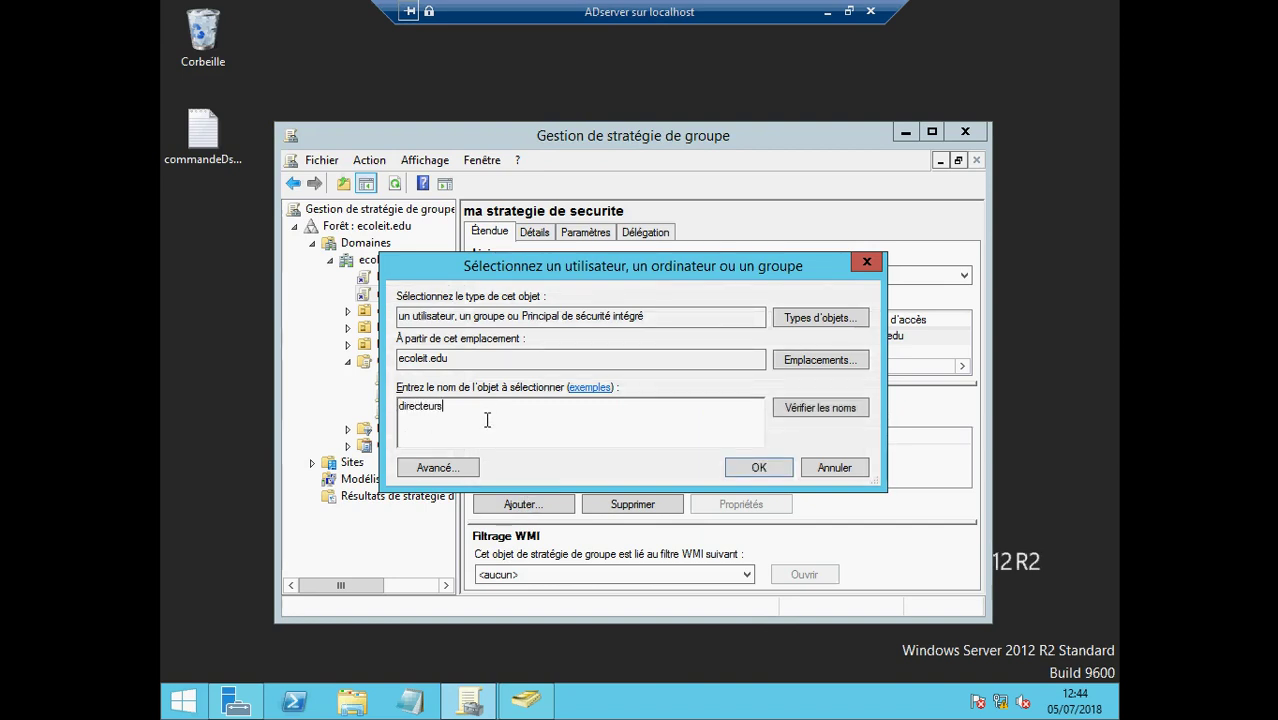
pyautogui.click(801, 411)
pyautogui.click(763, 468)
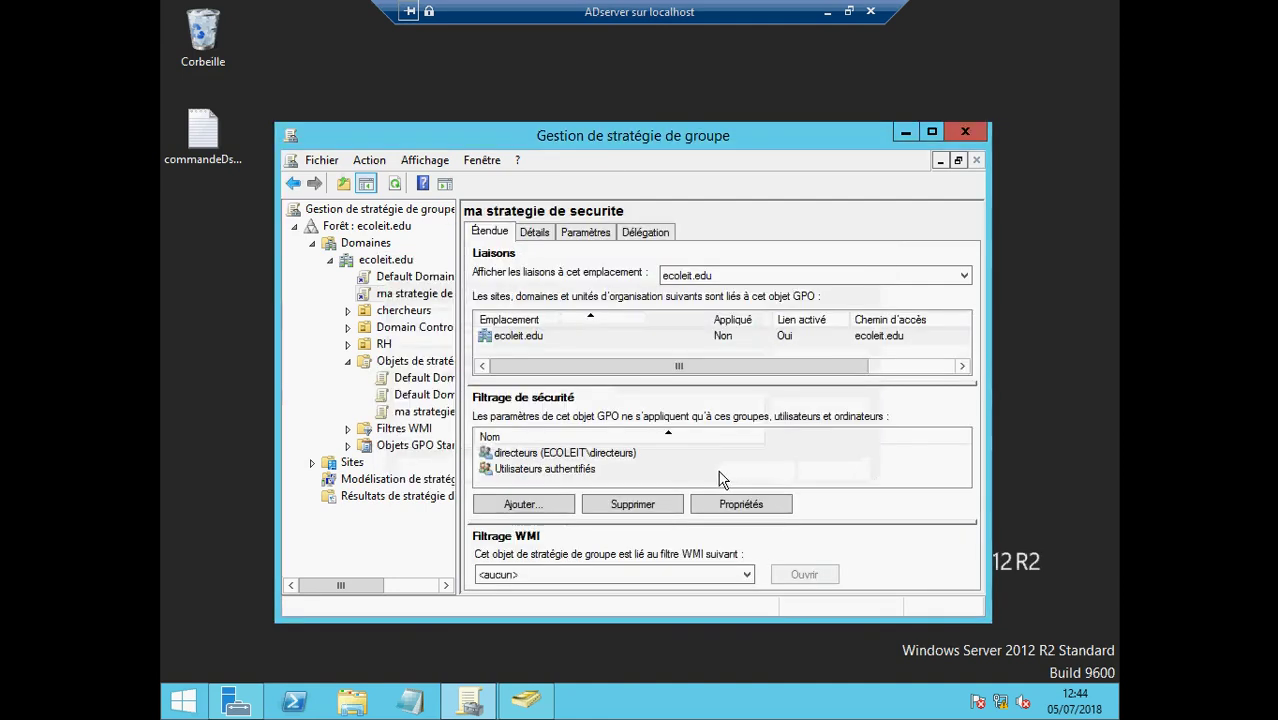
# Step: Remove Utilisateurs authentifiés from the security filtering of the "ma strategie de securite" GPO
pyautogui.click(524, 474)
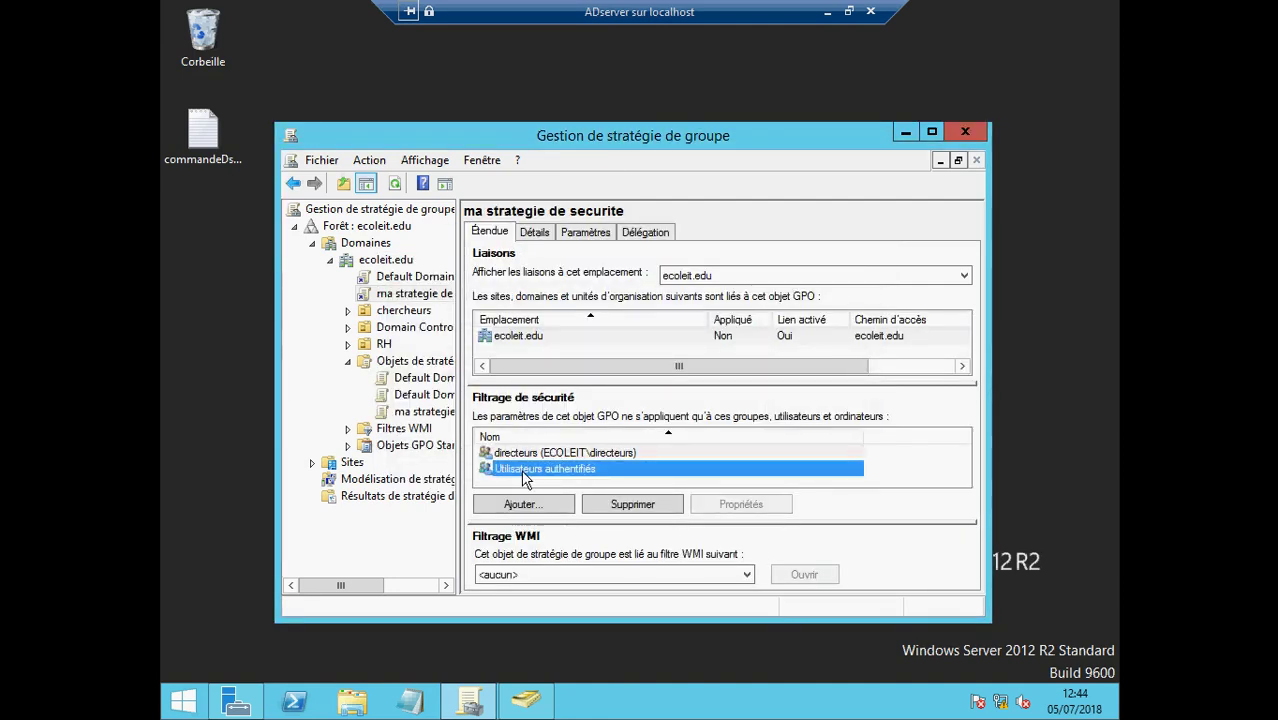
pyautogui.click(630, 505)
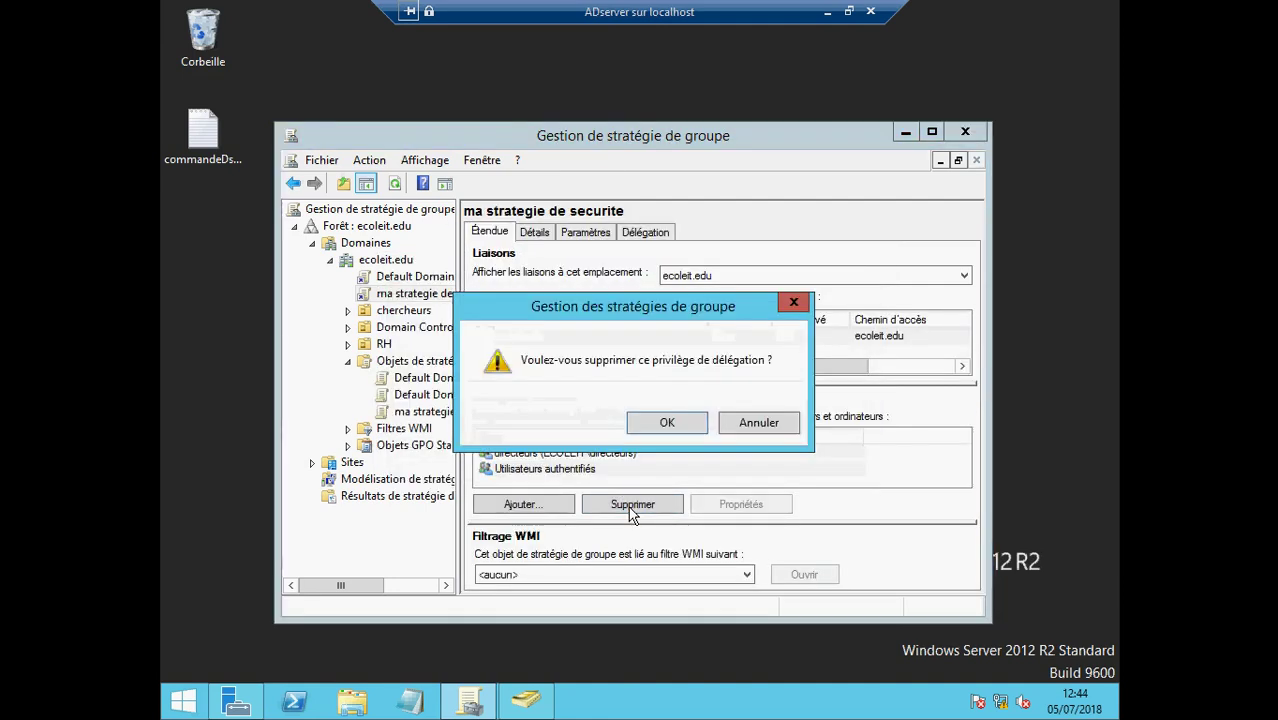
pyautogui.click(667, 422)
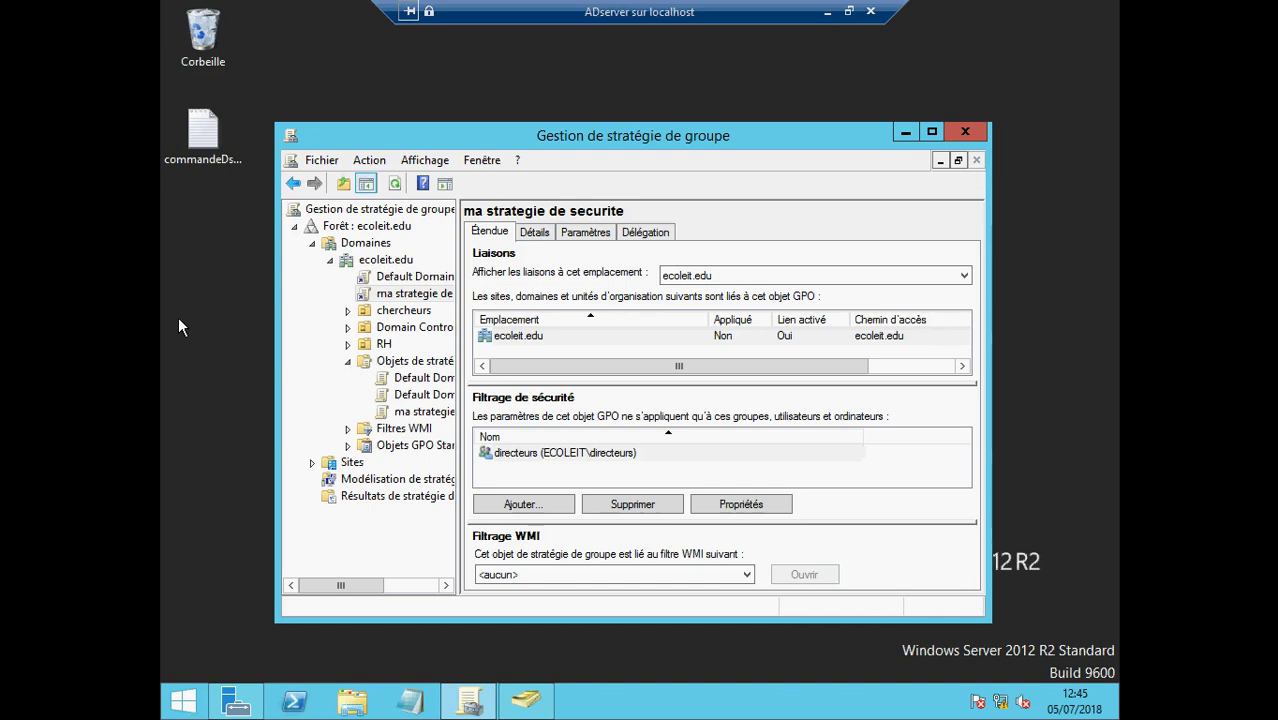
# Step: Create a GPO named "deploiement software" linked directly to the RH organizational unit, without a Starter GPO source
pyautogui.click(349, 345)
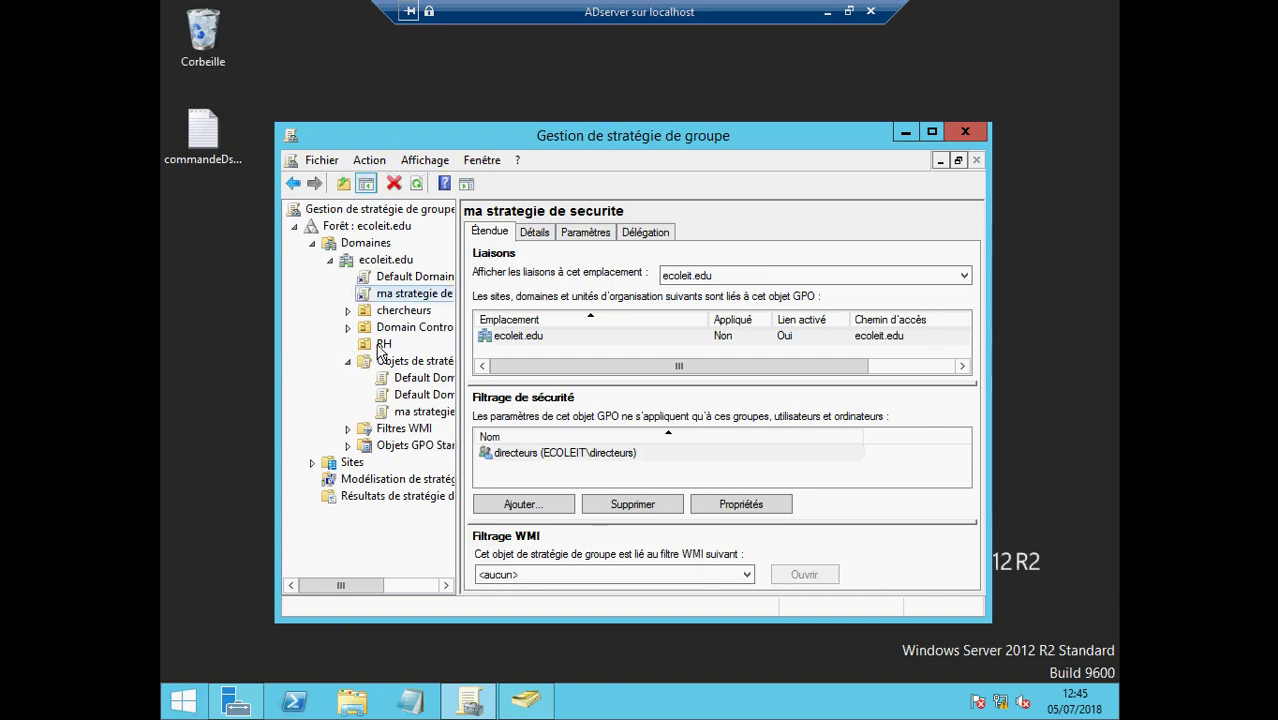
pyautogui.rightClick(380, 350)
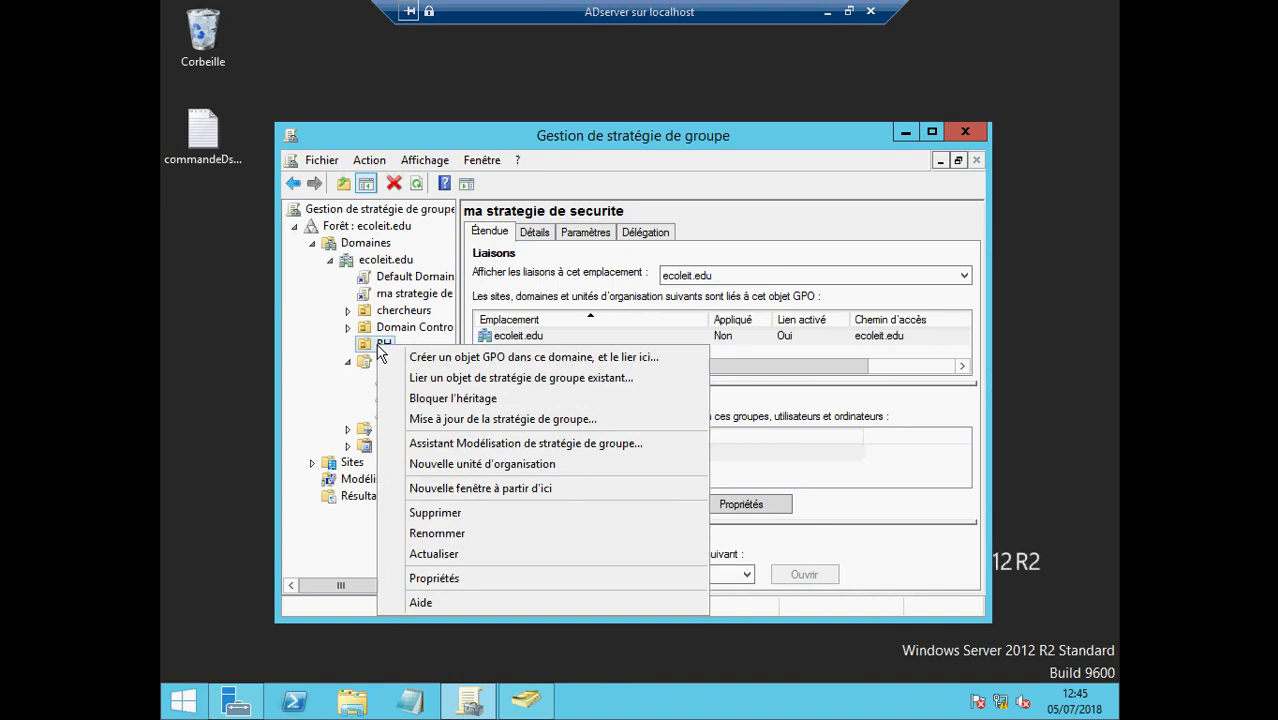
pyautogui.click(432, 357)
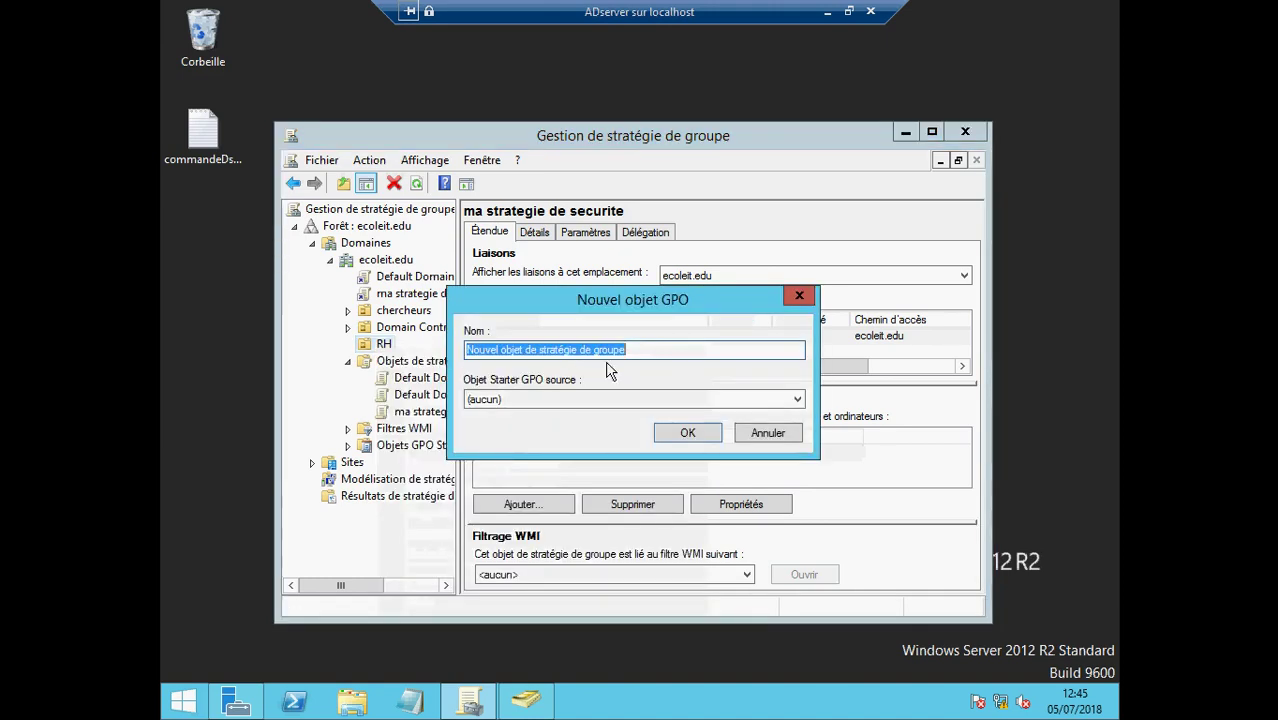
pyautogui.press('BackSpace')
pyautogui.write('de')
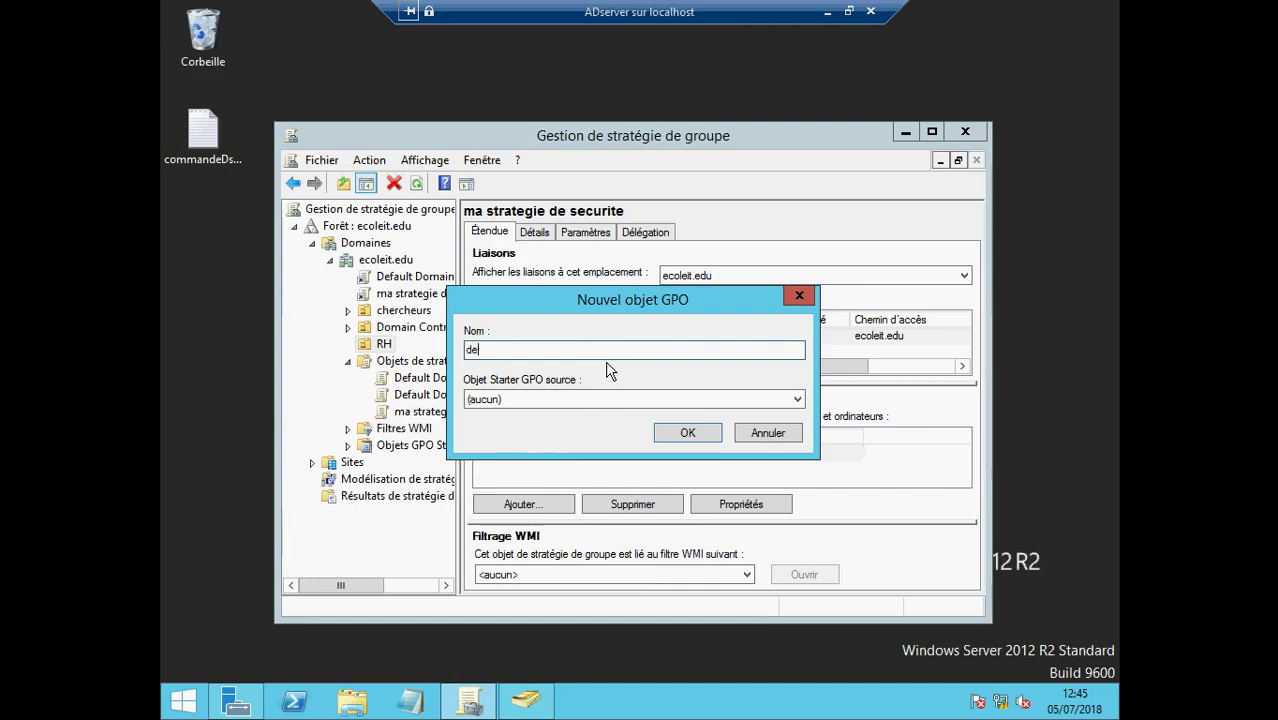
pyautogui.write('ploiement software')
pyautogui.click(688, 432)
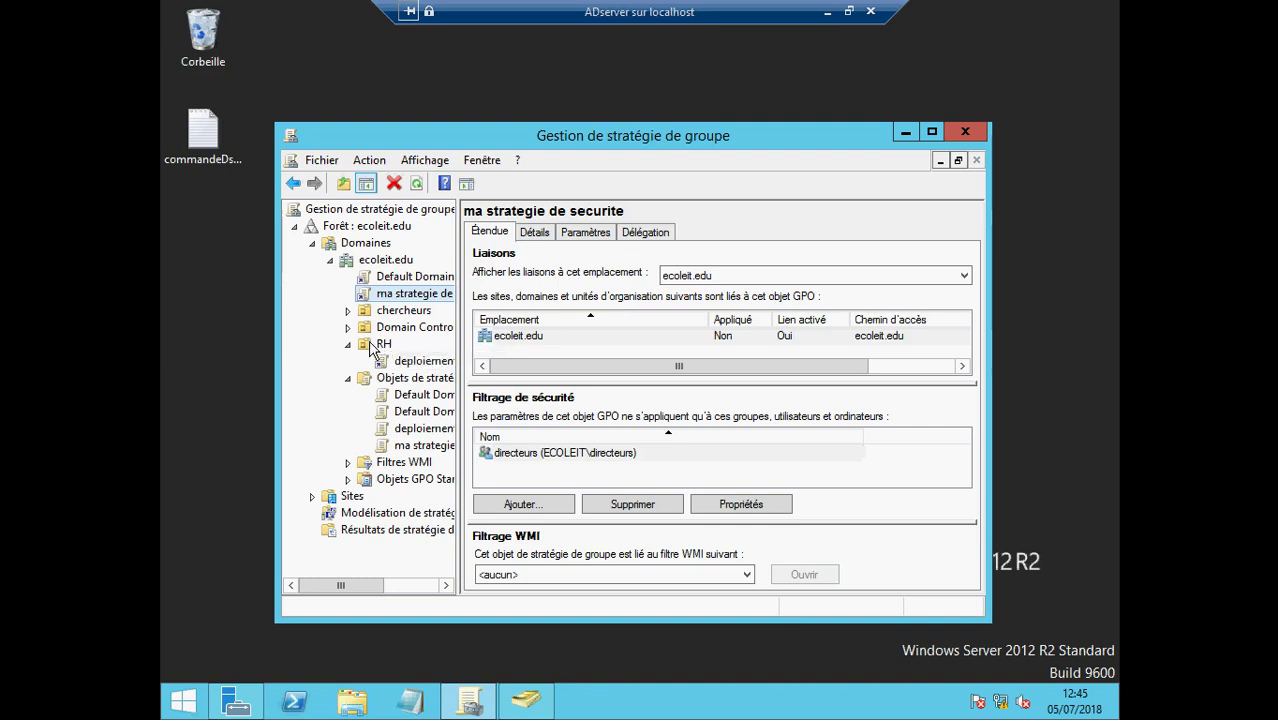
pyautogui.rightClick(377, 350)
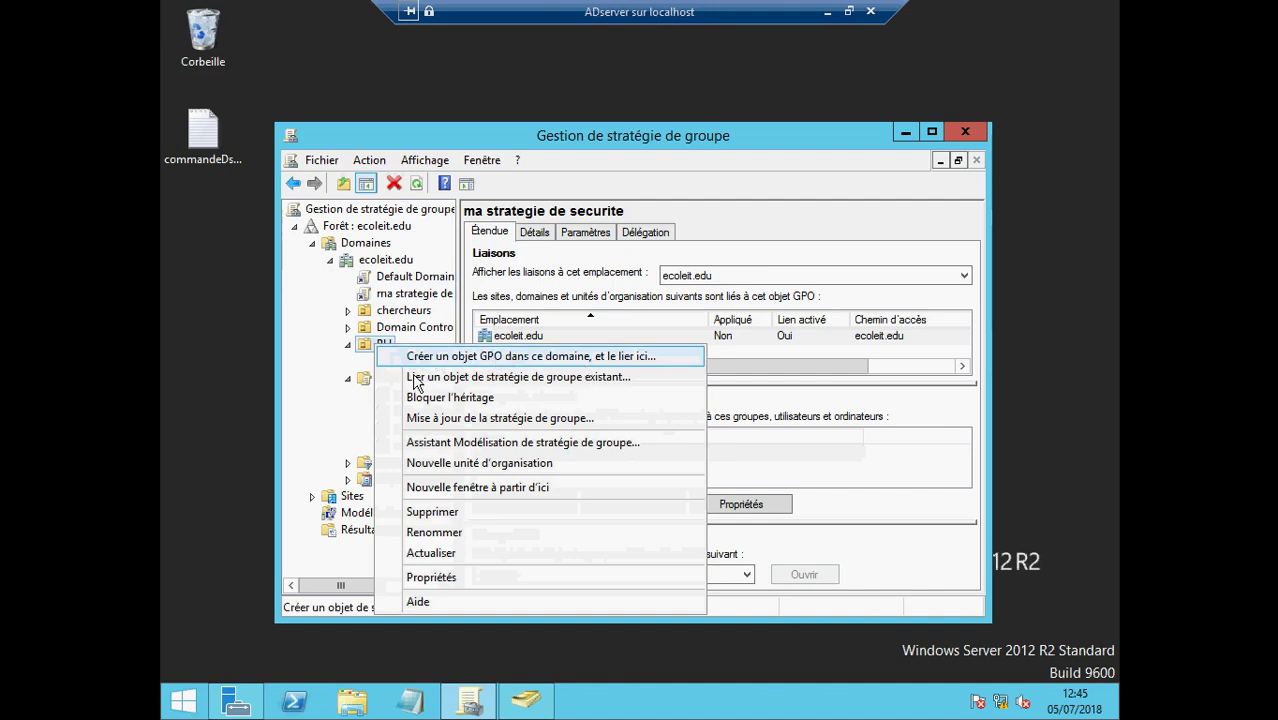
pyautogui.click(306, 324)
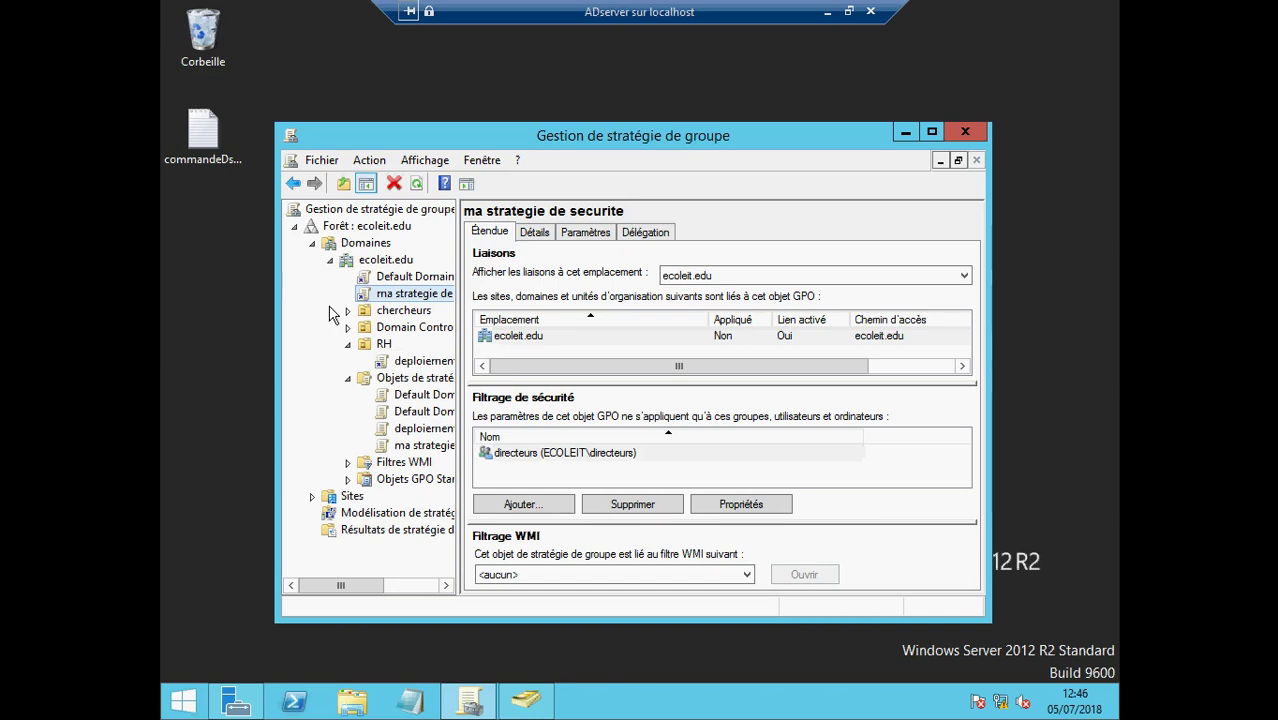
pyautogui.rightClick(399, 383)
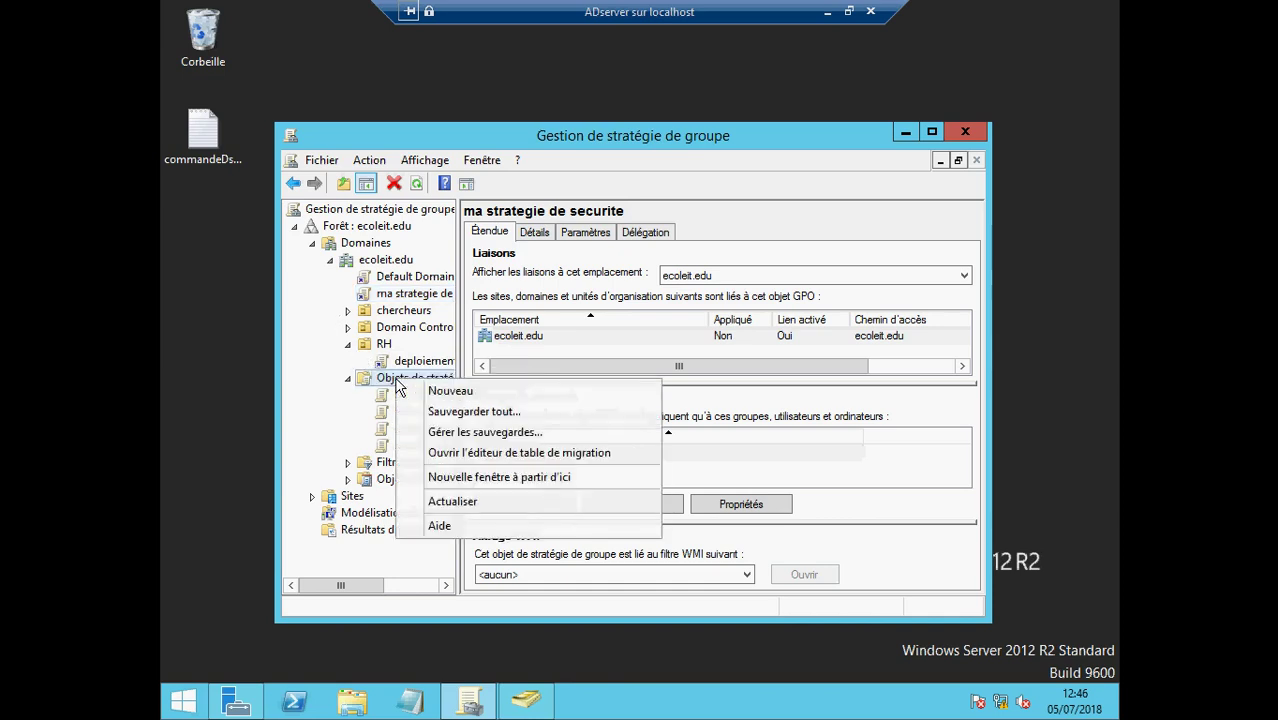
pyautogui.click(215, 300)
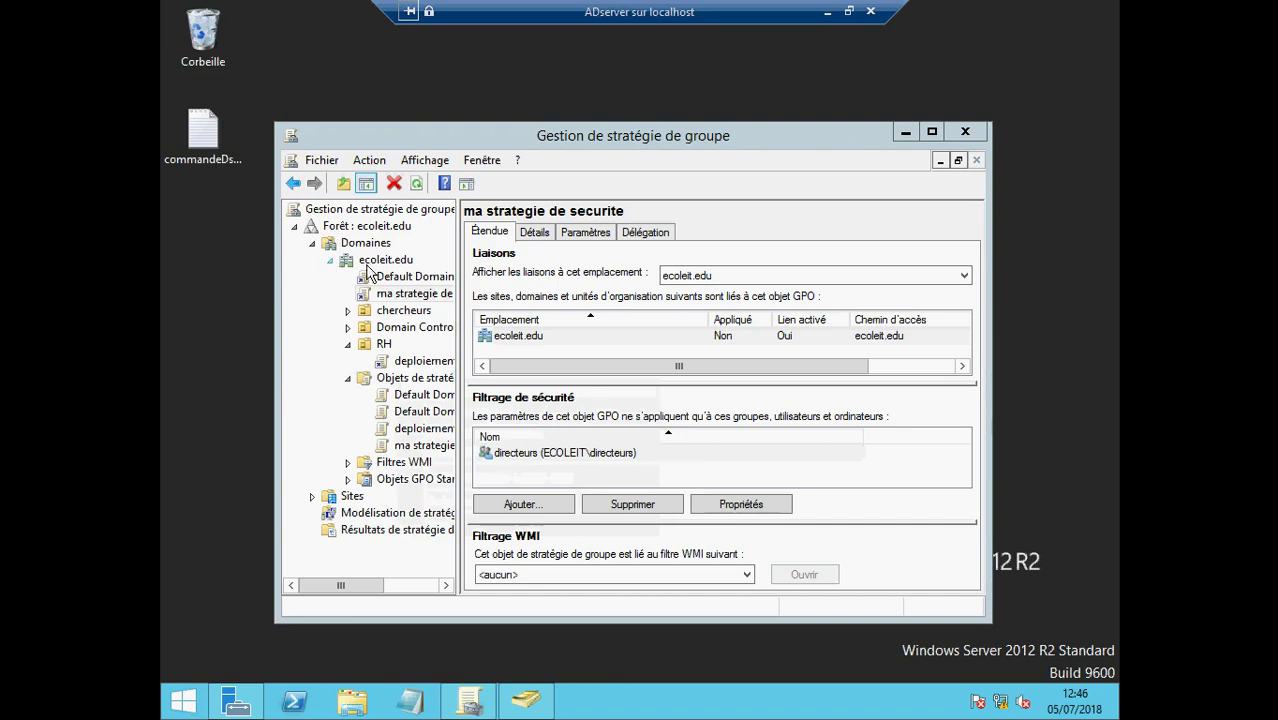
pyautogui.rightClick(384, 348)
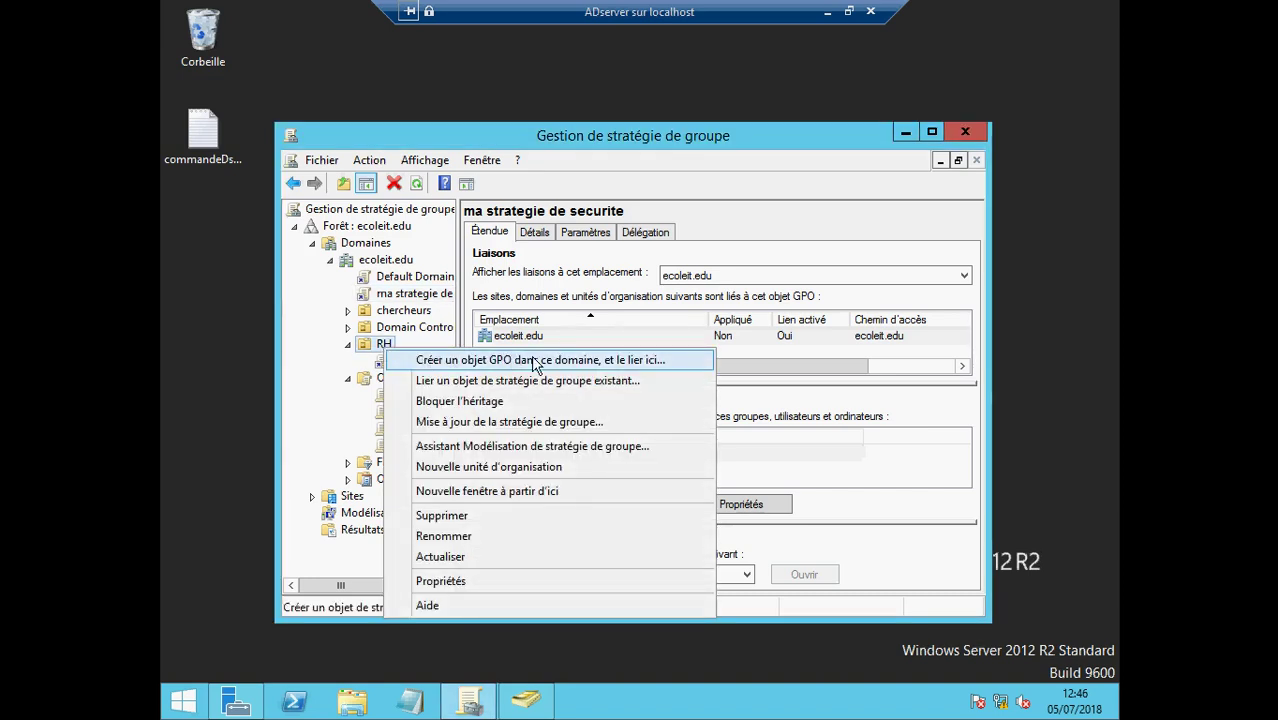
pyautogui.click(313, 299)
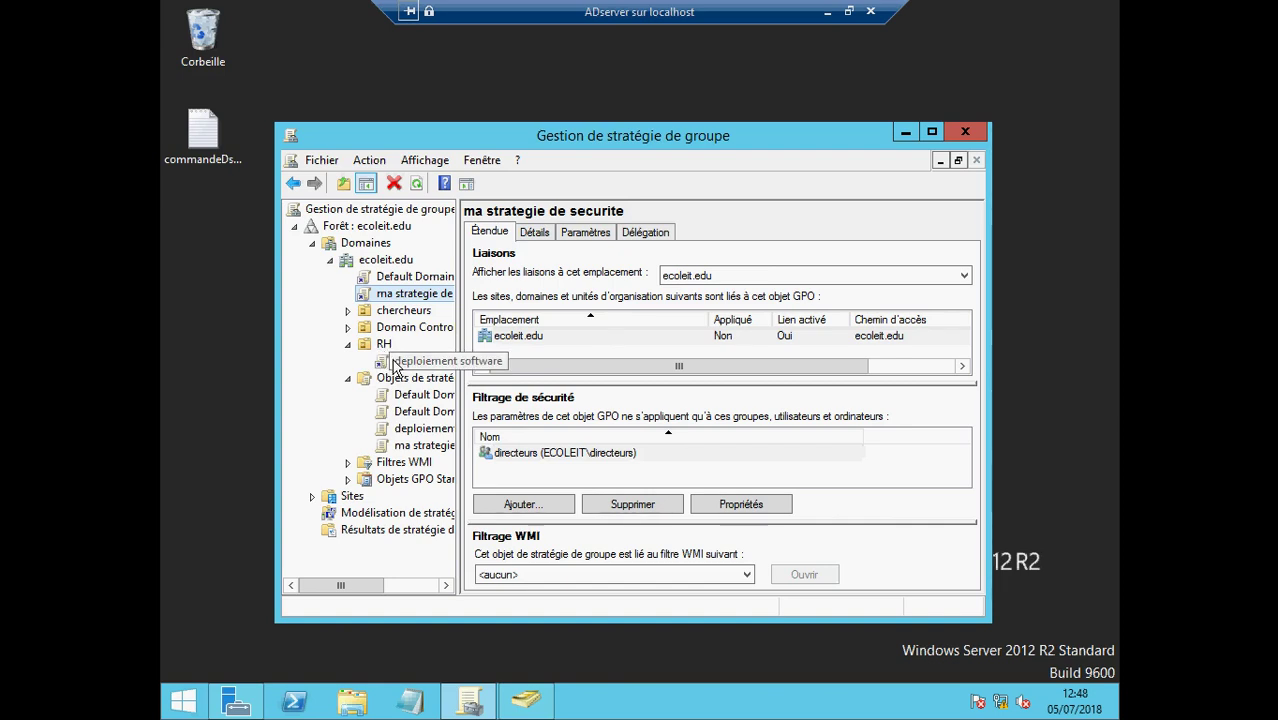
# Step: Open the "deploiement software" GPO under RH for editing, view its computer and user configuration nodes, and close the editor
pyautogui.rightClick(394, 364)
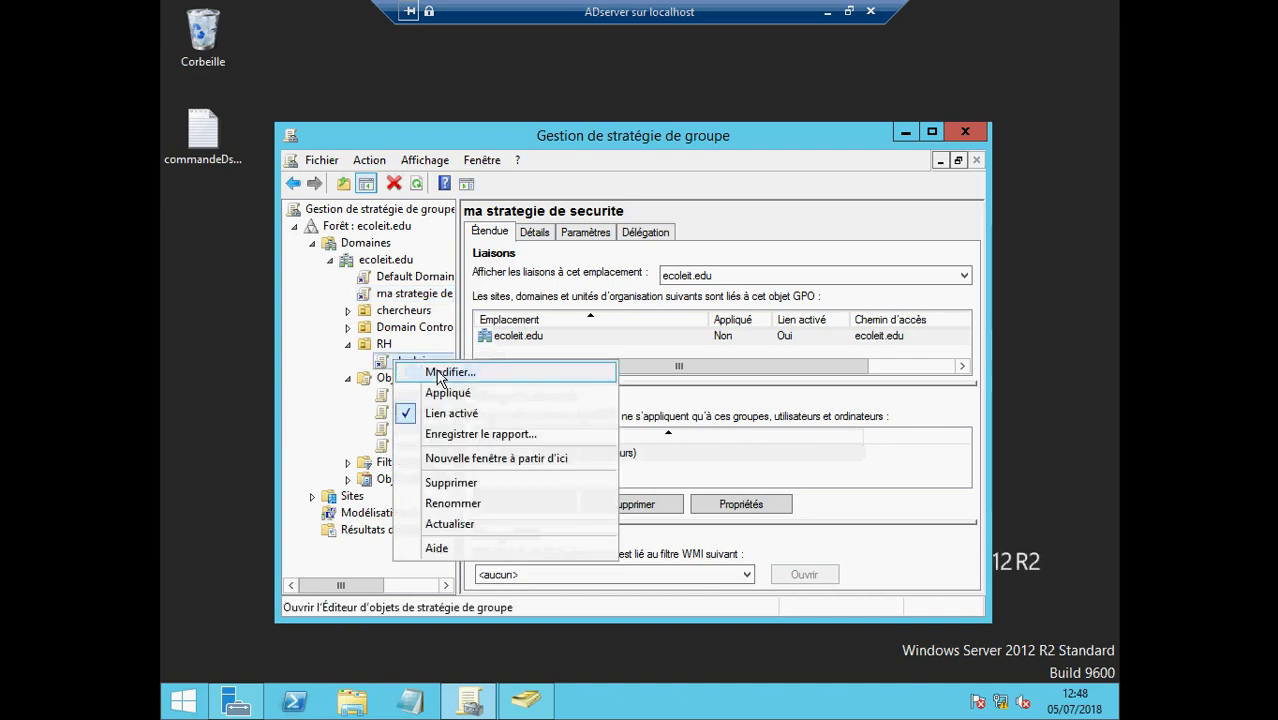
pyautogui.click(439, 374)
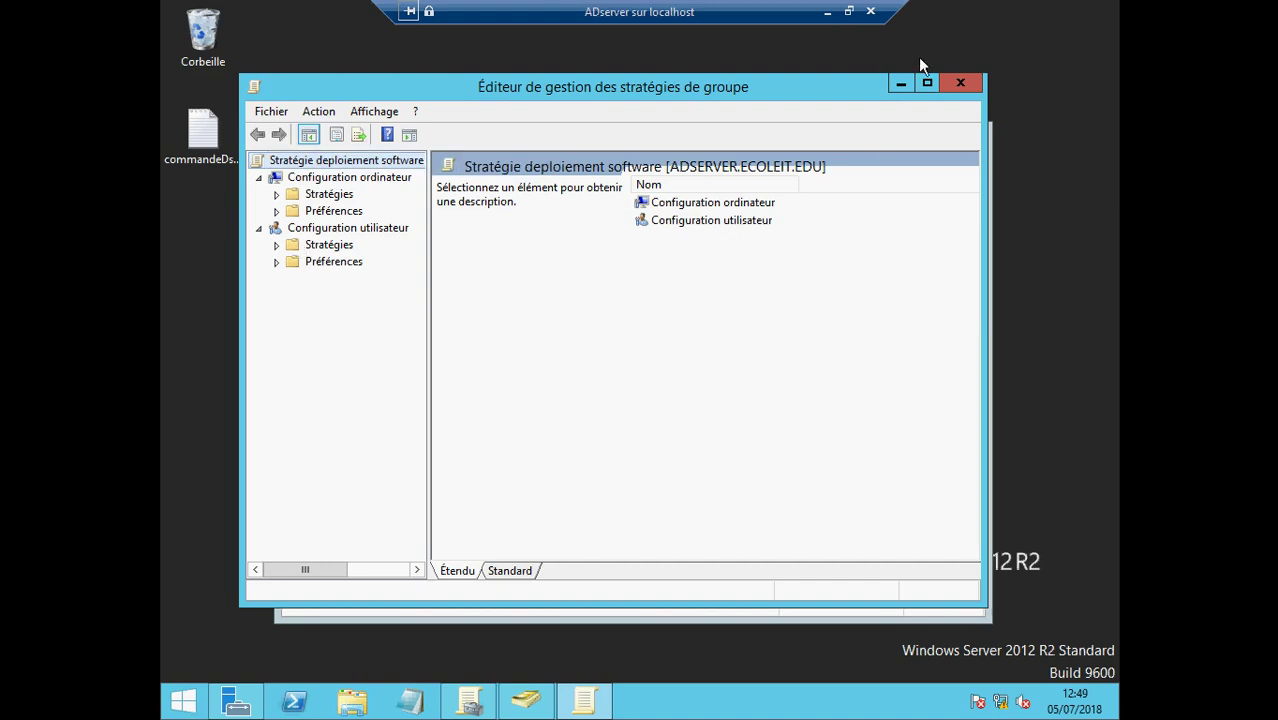
pyautogui.click(958, 84)
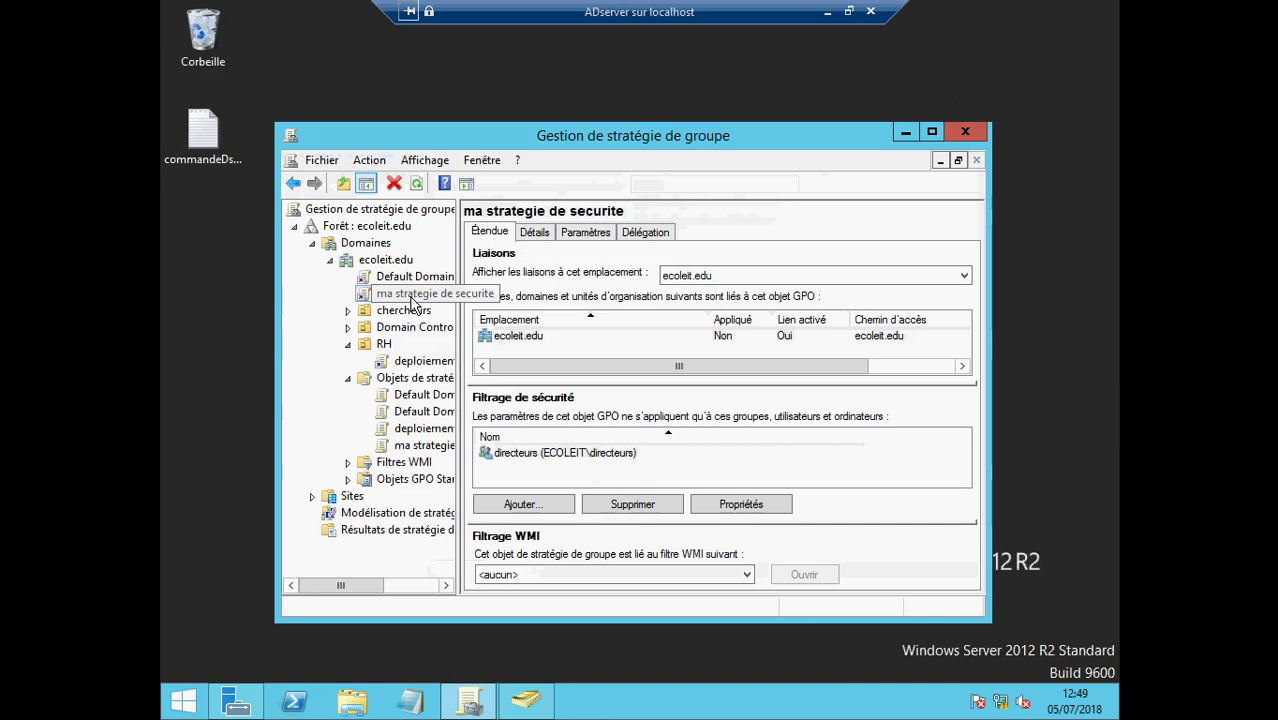
# Step: Open the "ma strategie de securite" GPO for editing and expand the user configuration policies down to the contents of Paramètres du logiciel
pyautogui.rightClick(388, 297)
pyautogui.click(413, 313)
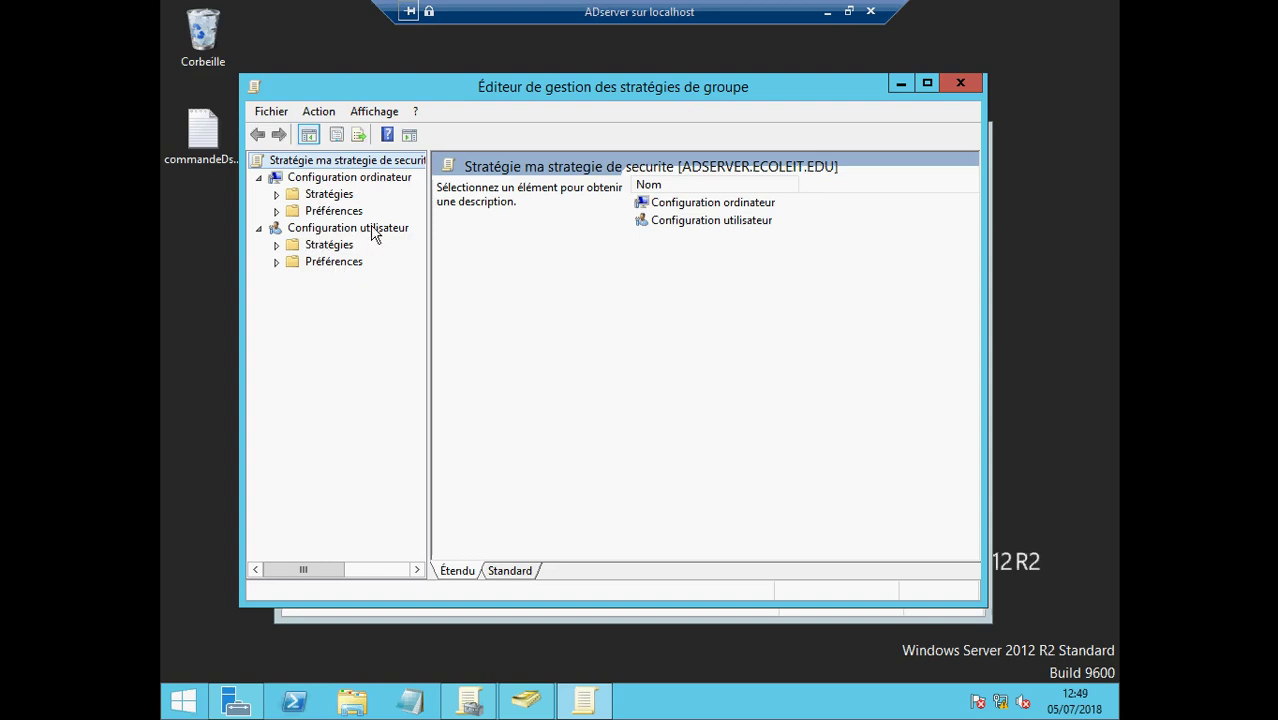
pyautogui.click(277, 246)
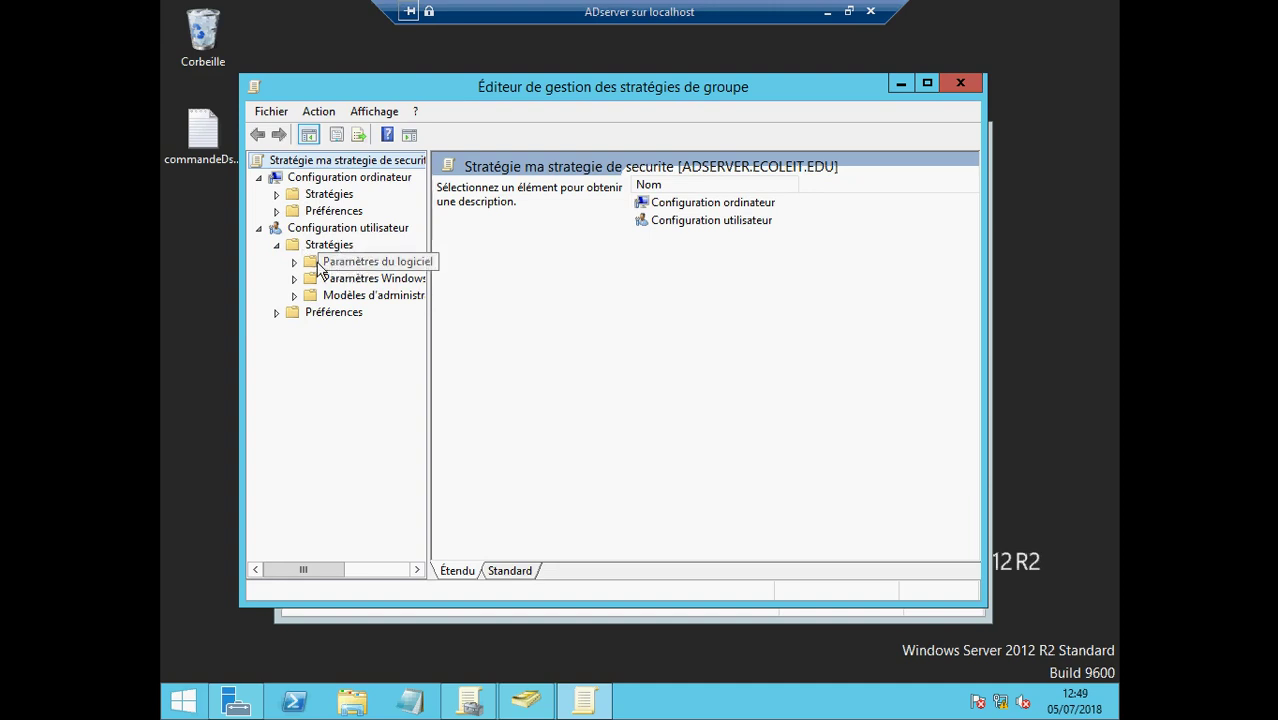
pyautogui.click(295, 262)
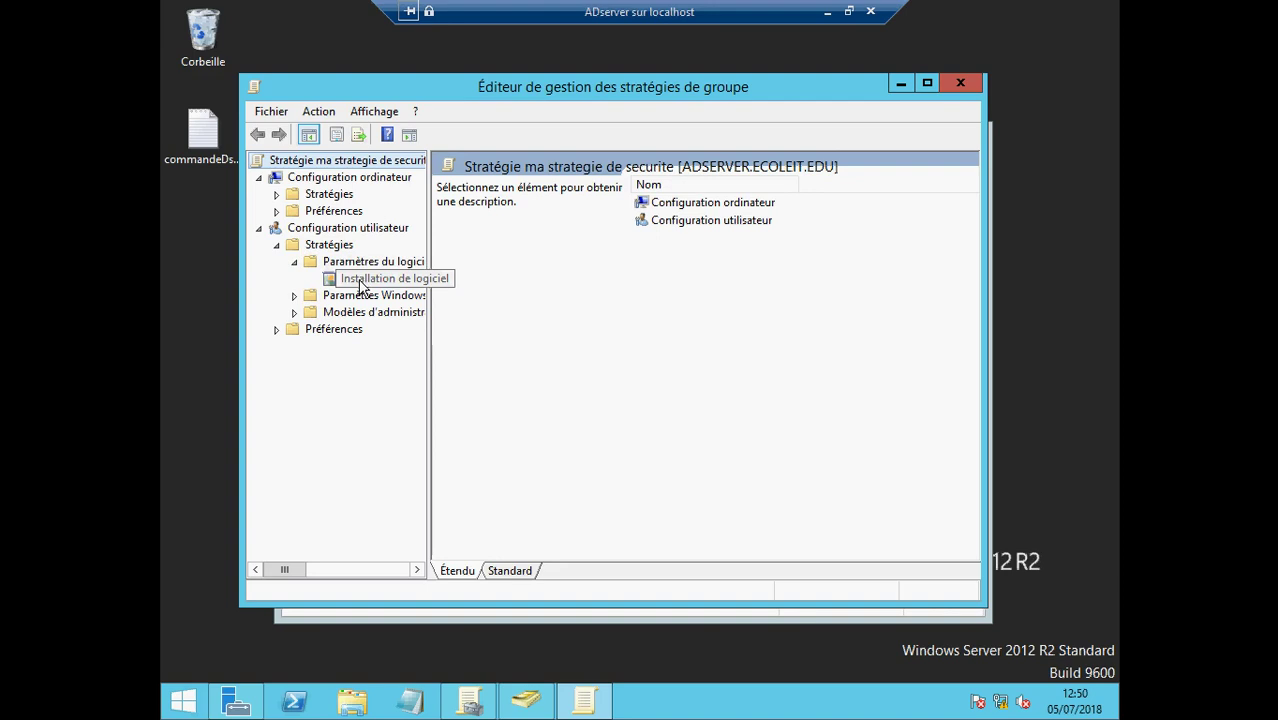
# Step: Examine the contents of Paramètres Windows and Modèles d'administration under the user configuration policies, and collapse Stratégies
pyautogui.click(294, 262)
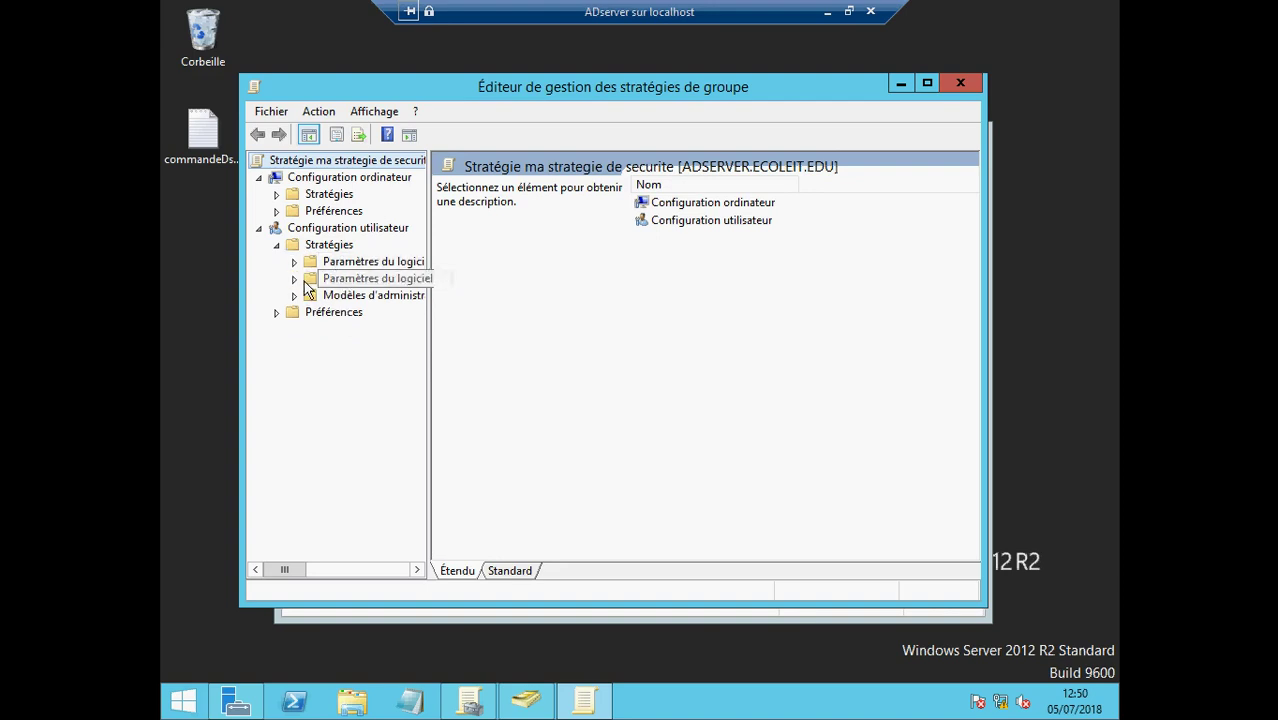
pyautogui.click(294, 279)
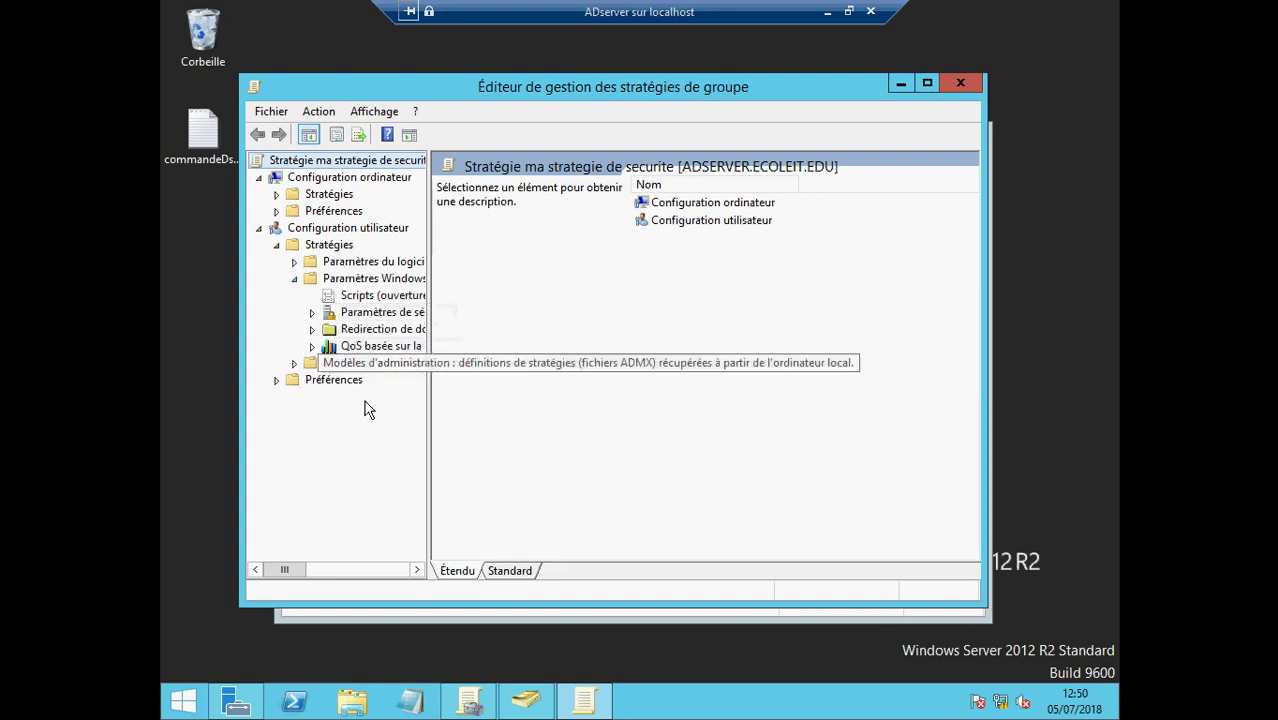
pyautogui.click(294, 279)
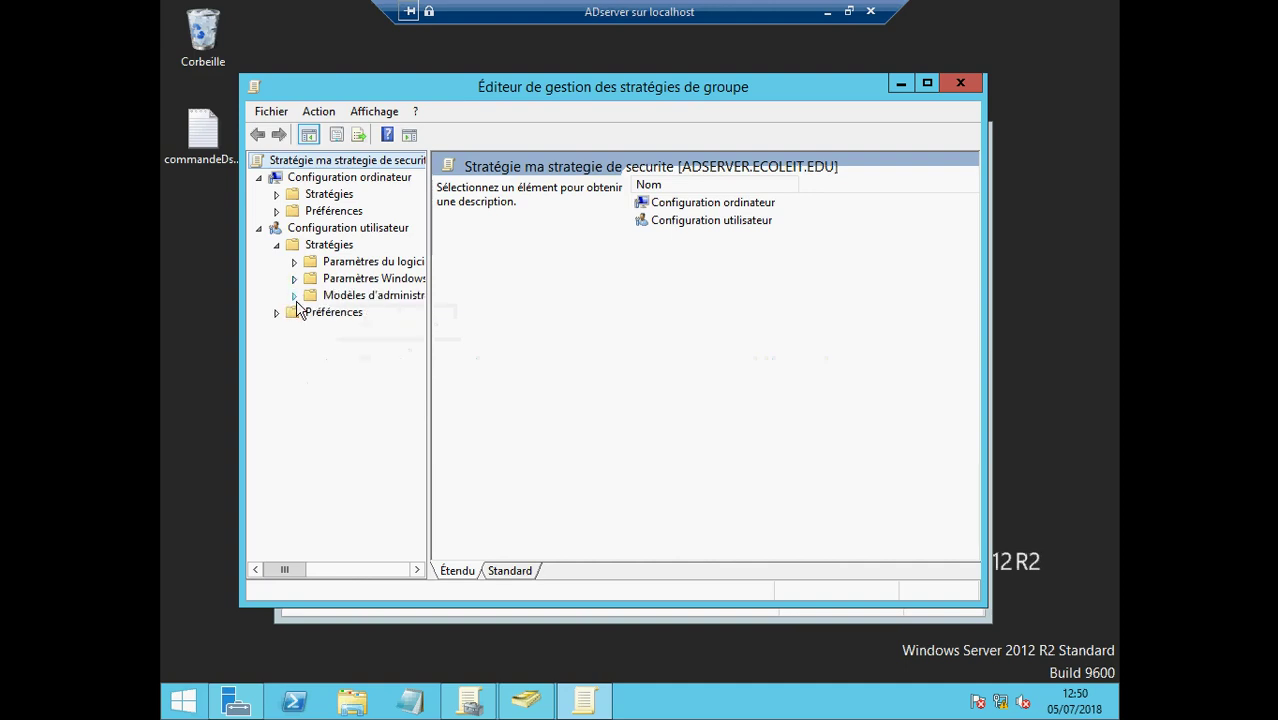
pyautogui.click(295, 296)
pyautogui.click(295, 298)
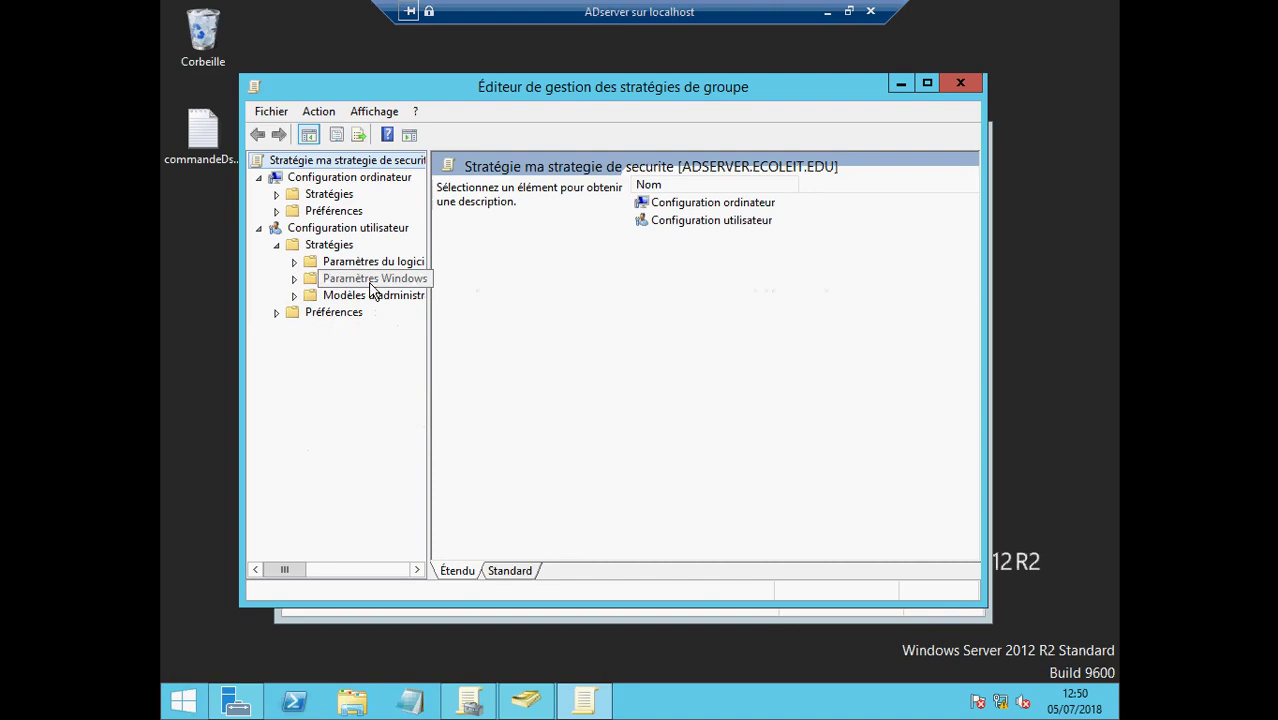
pyautogui.click(295, 279)
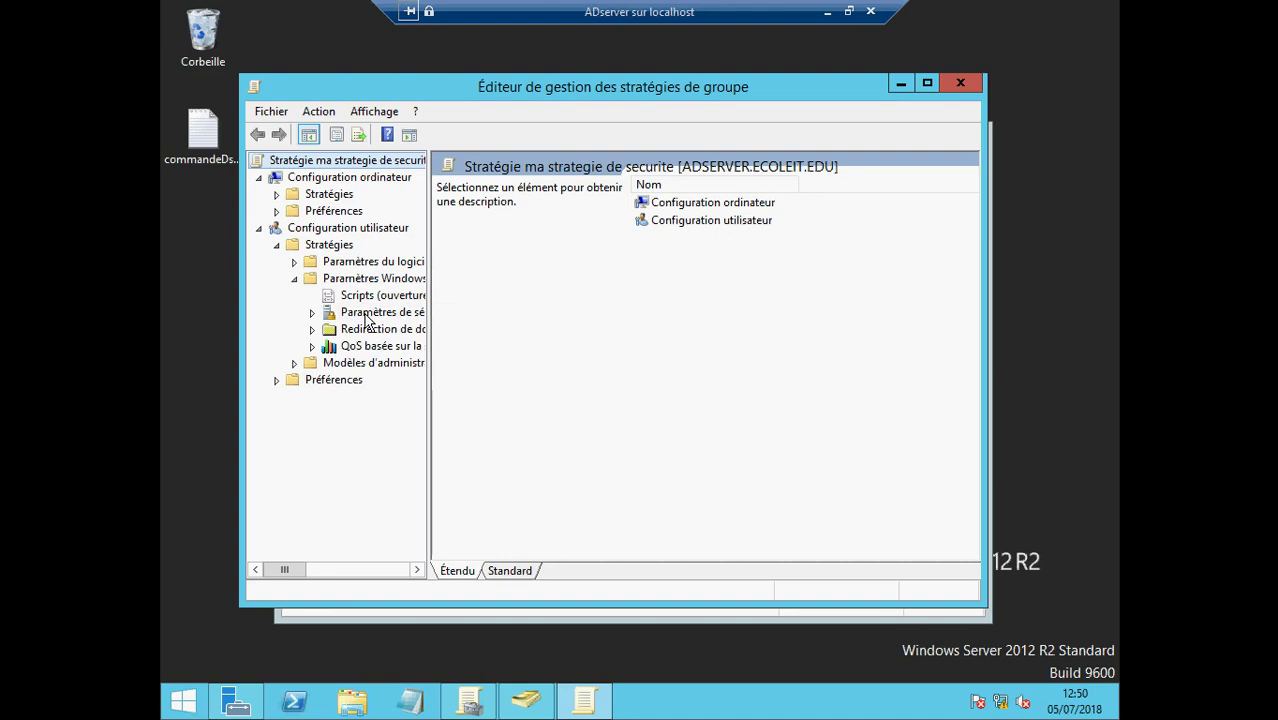
pyautogui.click(277, 246)
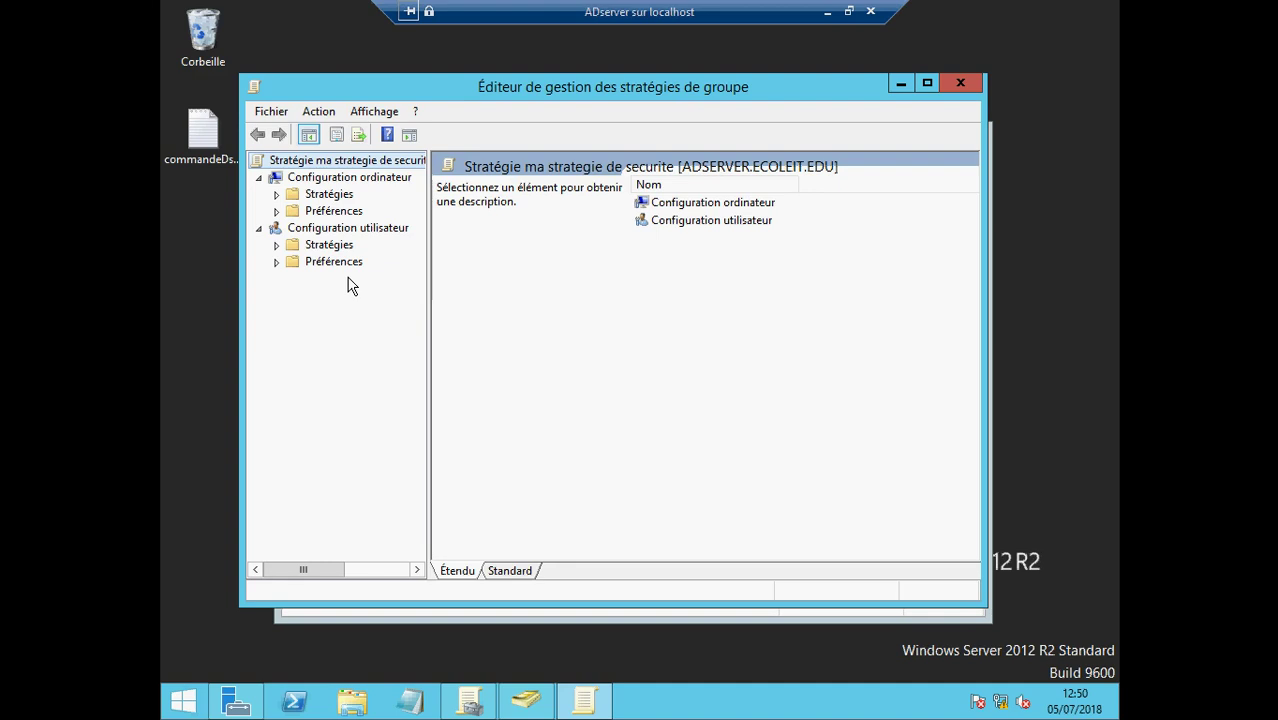
# Step: Expand the user configuration preferences down to the contents of Paramètres Windows, and close the policy editor
pyautogui.click(277, 262)
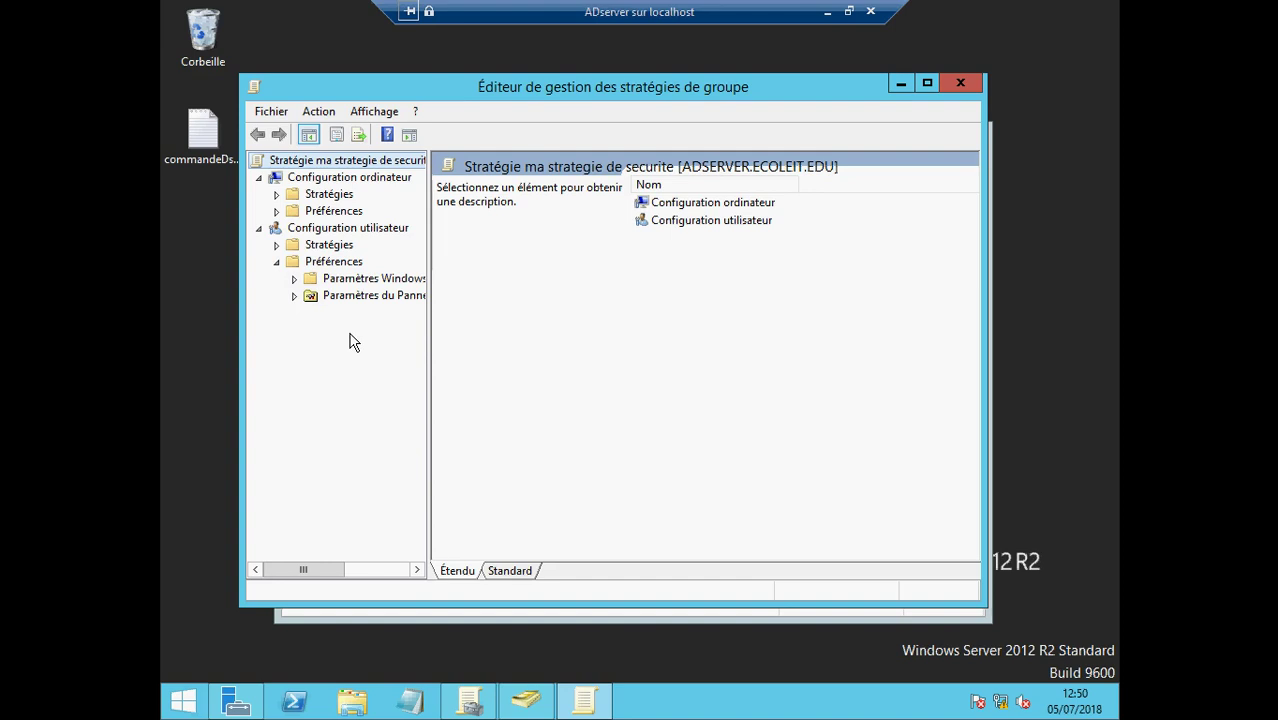
pyautogui.click(295, 279)
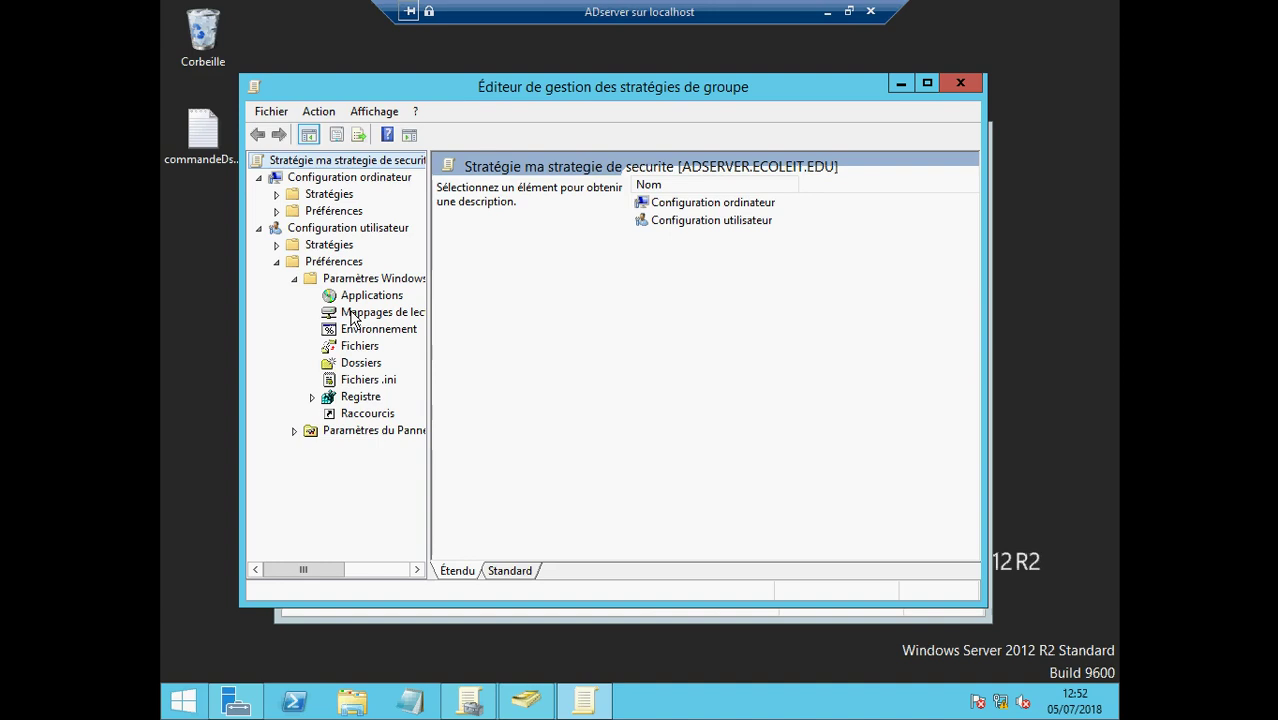
pyautogui.click(950, 82)
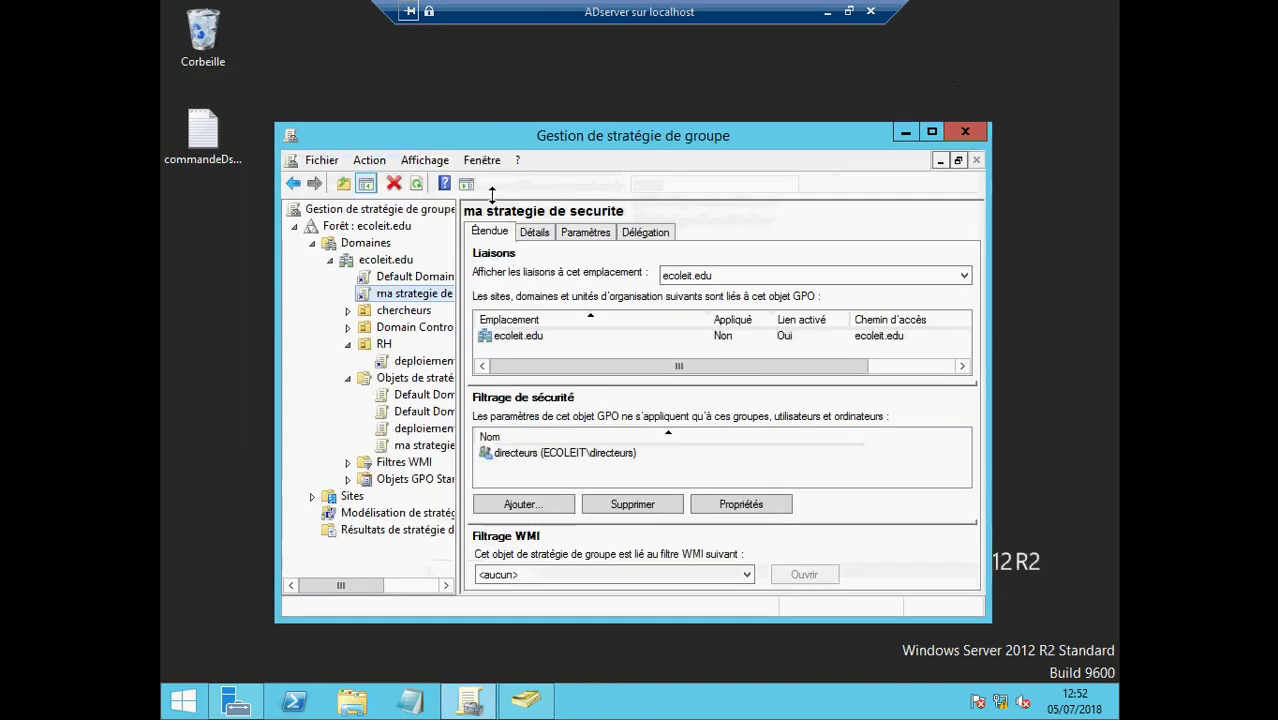
# Step: Reopen the "ma strategie de securite" GPO for editing, view its top-level policy and preference nodes, and close the editor
pyautogui.rightClick(409, 294)
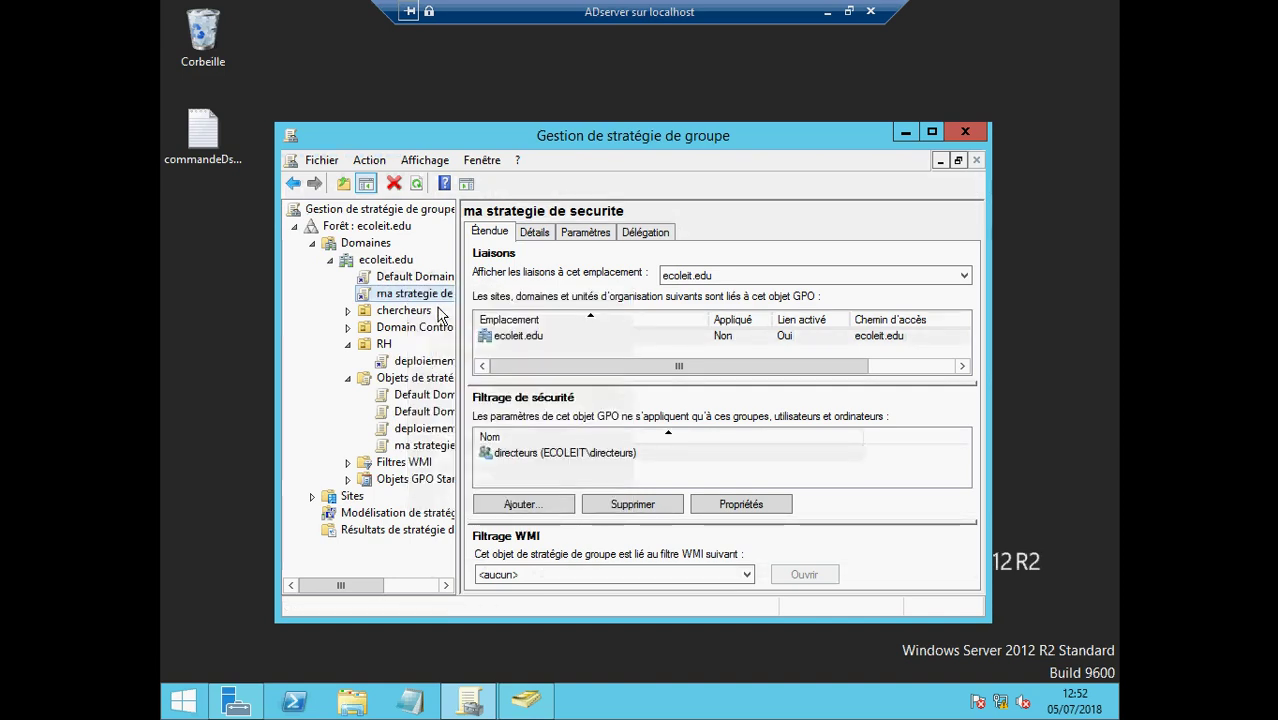
pyautogui.click(437, 308)
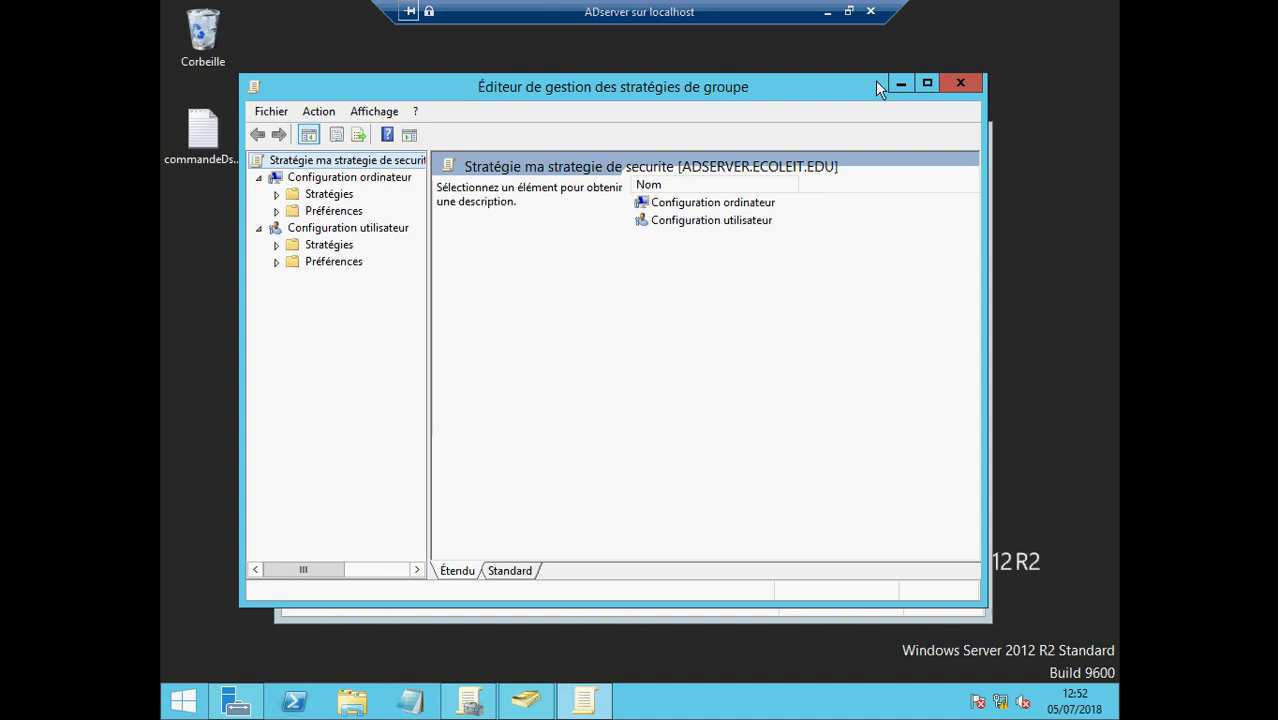
pyautogui.click(966, 83)
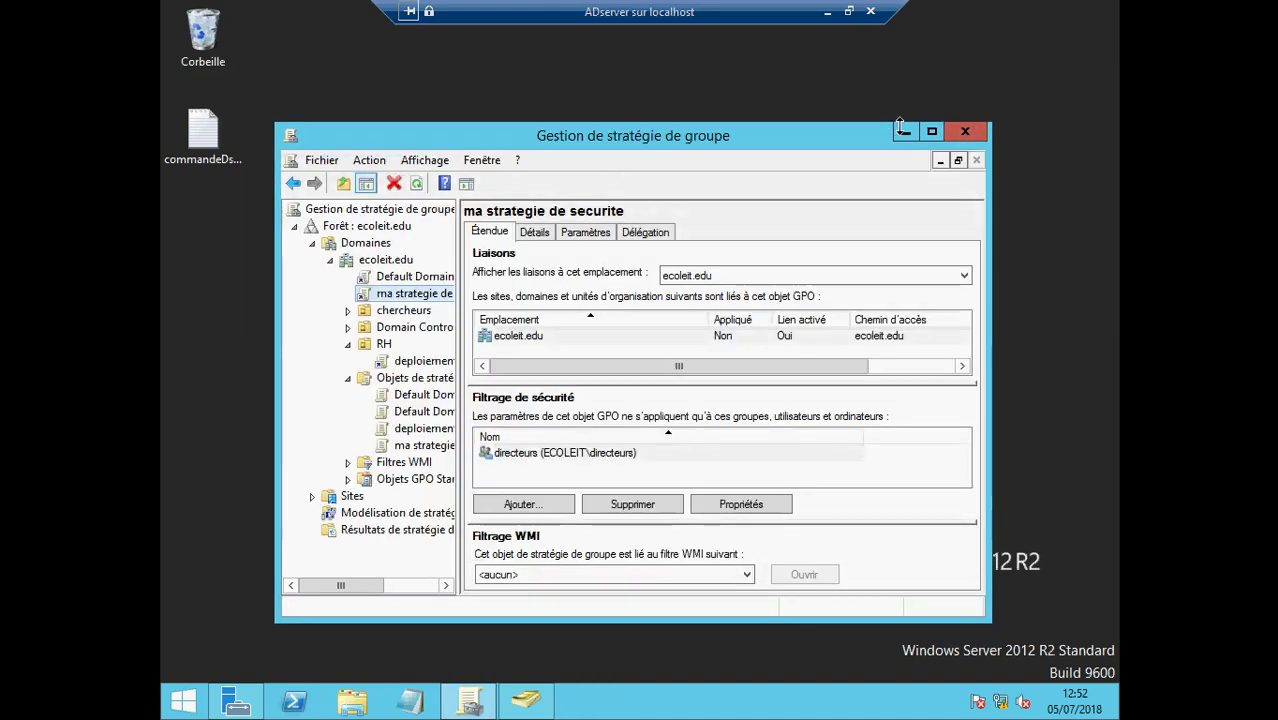
# Step: Minimize the Group Policy management console and the ADserver virtual machine window to return to the host desktop
pyautogui.click(961, 126)
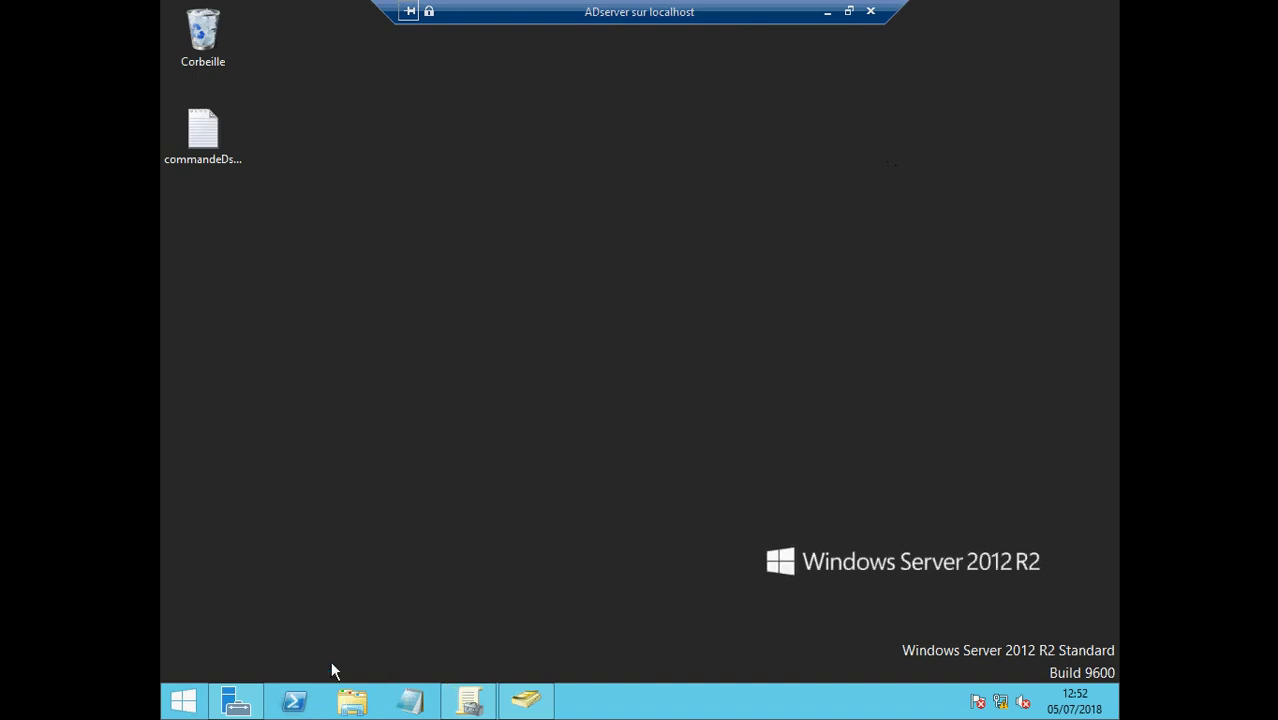
pyautogui.moveTo(469, 700)
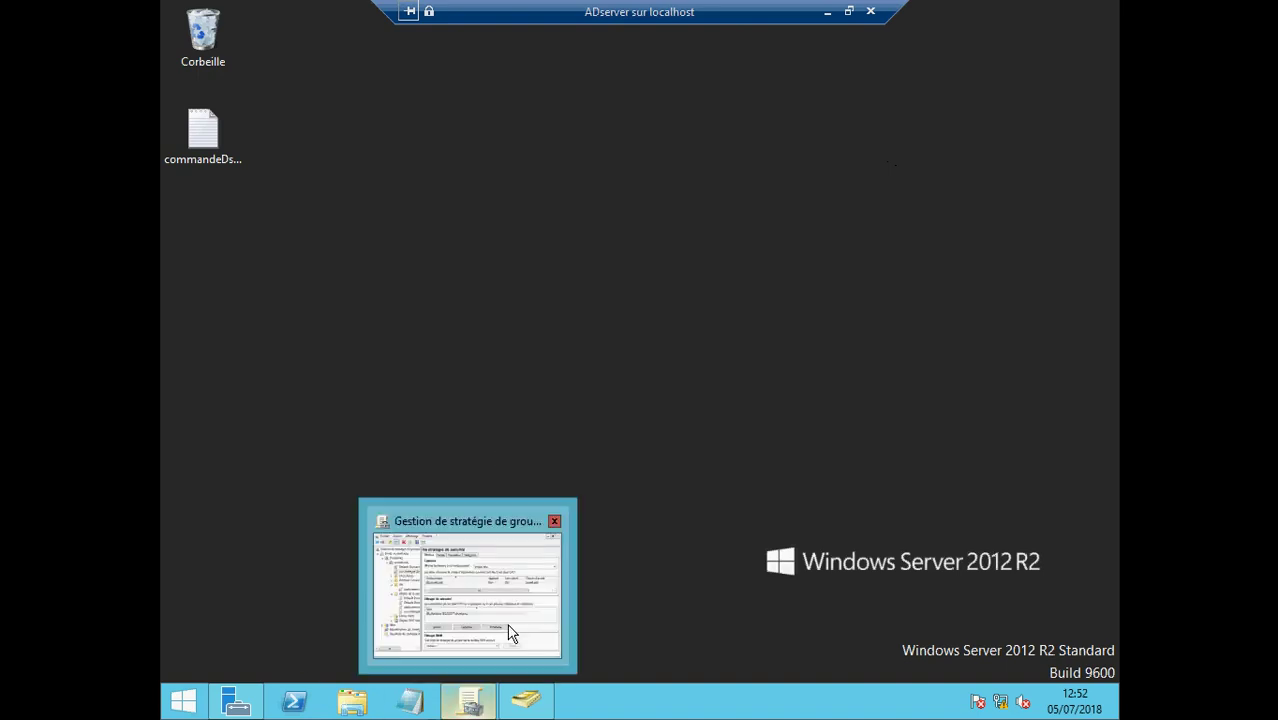
pyautogui.click(827, 12)
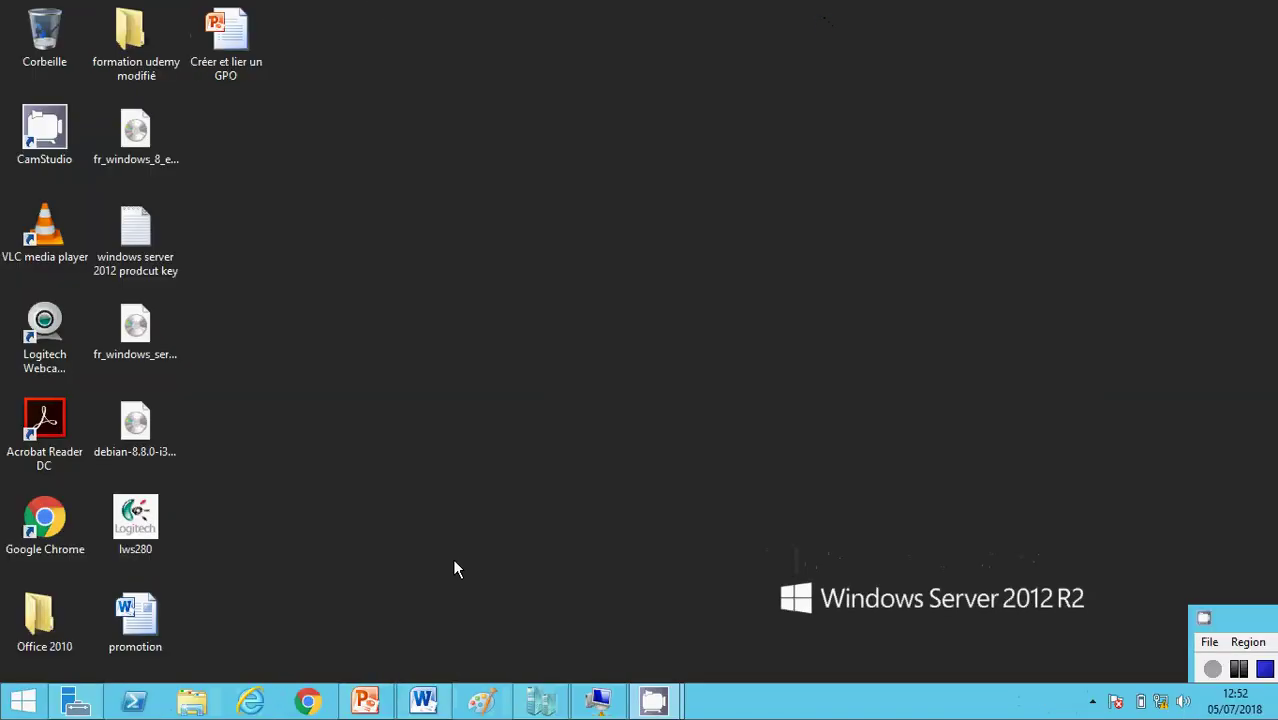